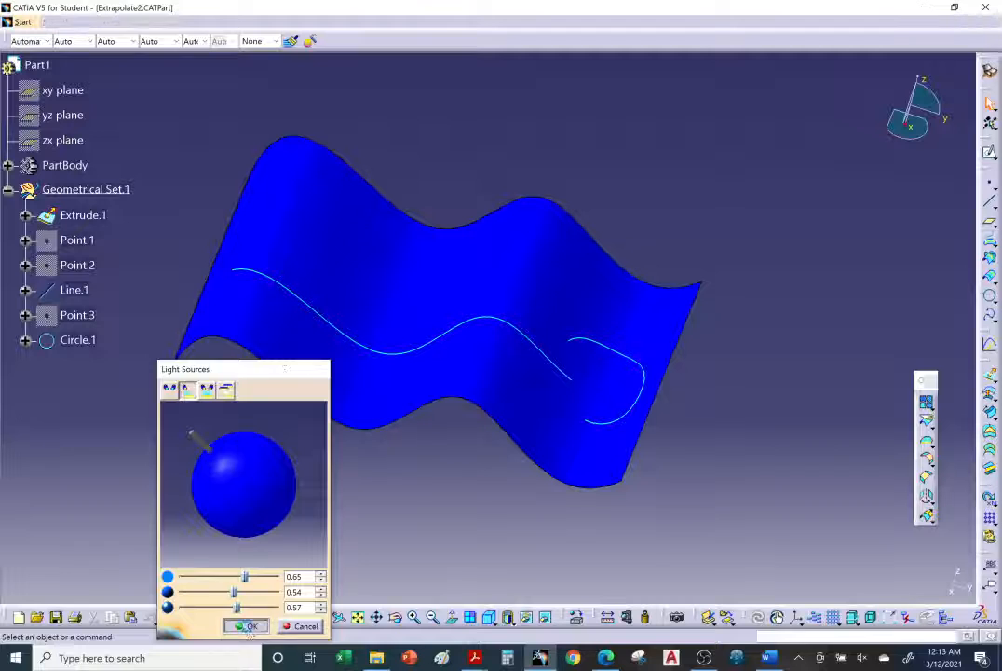
# Accept the light source settings and change the Extrude.1 surface's fill color to tan
pyautogui.click(248, 627)
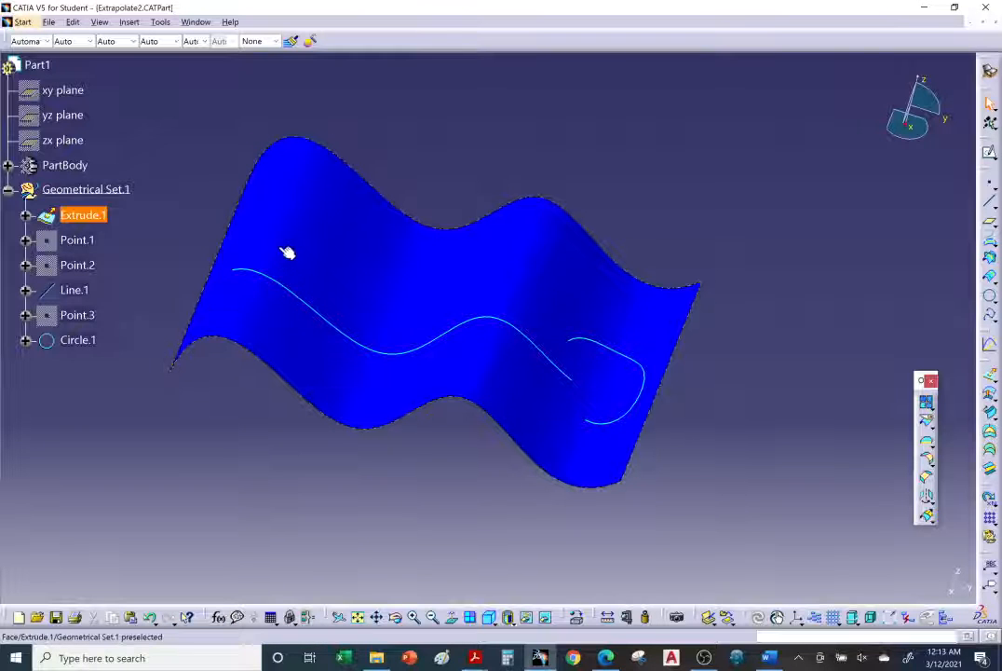
pyautogui.rightClick(97, 215)
pyautogui.click(139, 283)
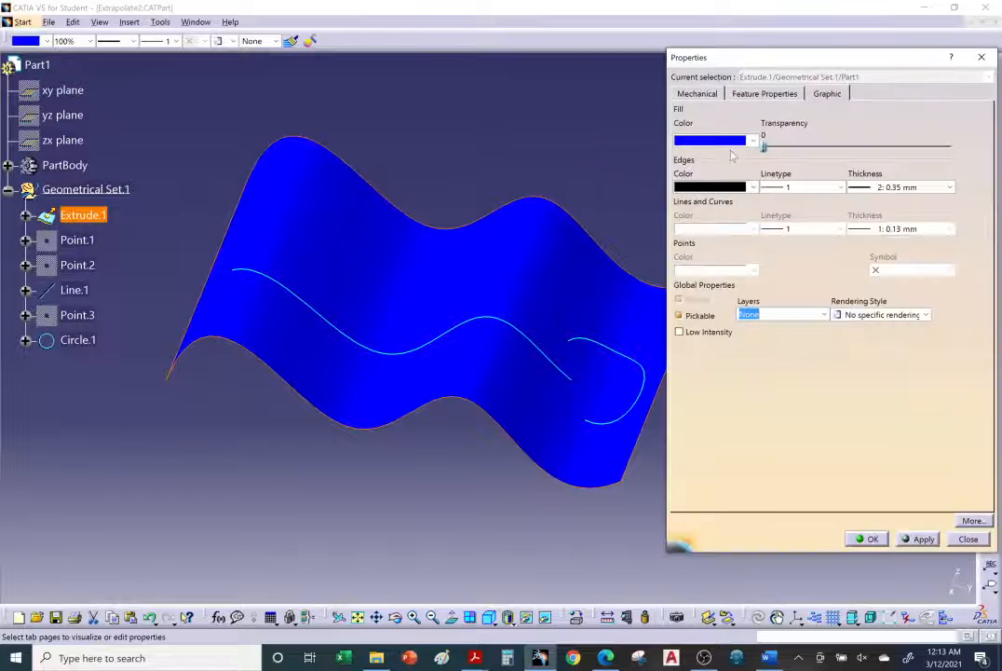
pyautogui.click(750, 140)
pyautogui.click(718, 312)
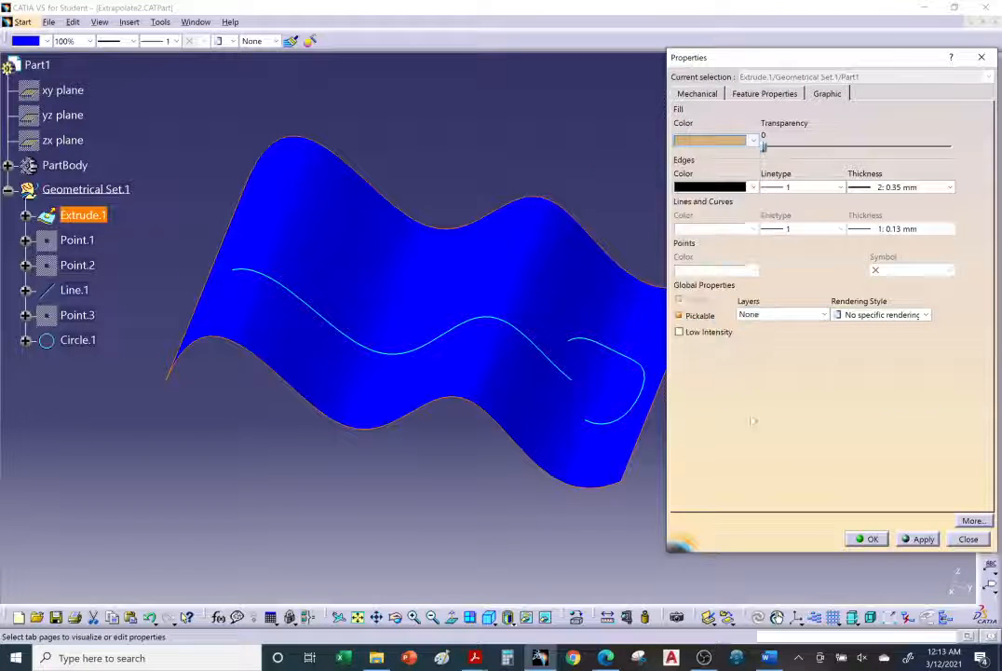
pyautogui.click(873, 539)
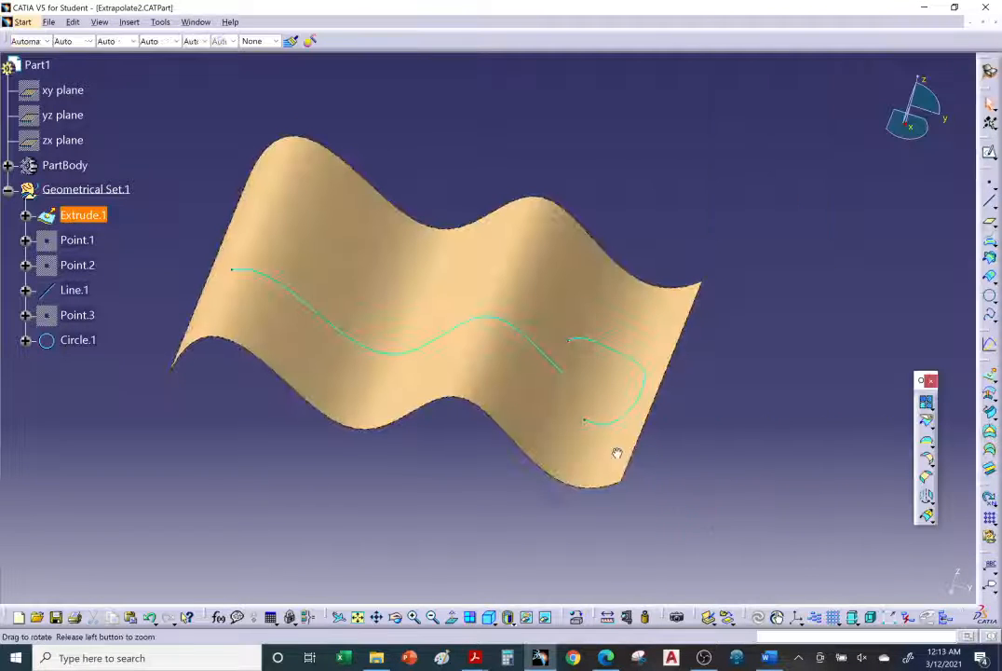
# Give the Line.1 and Circle.1 curves on the surface a much thicker line width
pyautogui.moveTo(615, 454); pyautogui.dragTo(533, 347, button='middle')
pyautogui.click(542, 343)
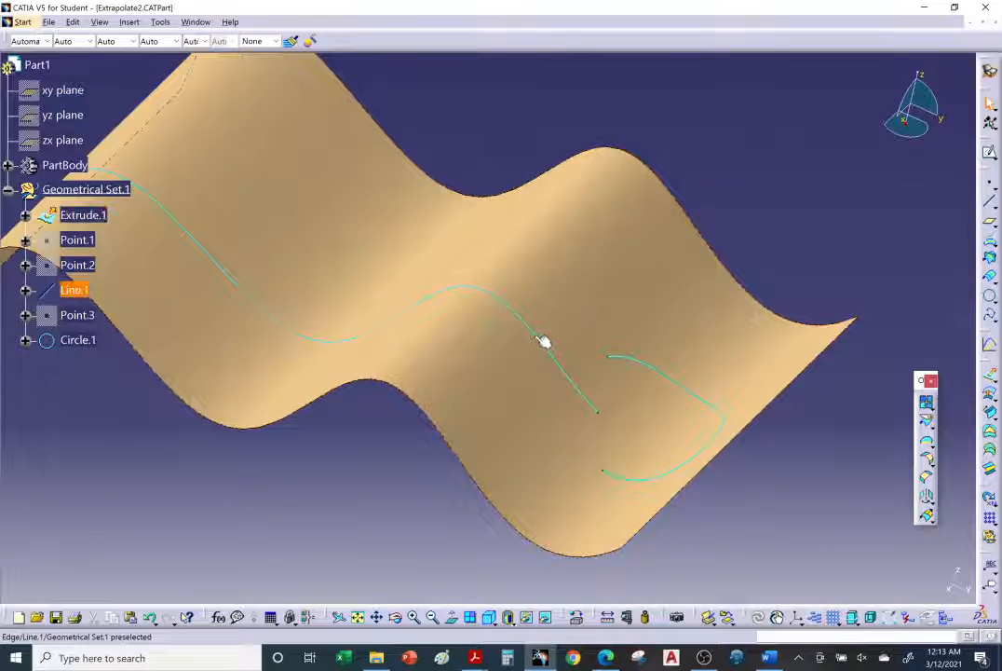
pyautogui.keyDown('ctrl'); pyautogui.click(645, 364); pyautogui.keyUp('ctrl')
pyautogui.rightClick(641, 363)
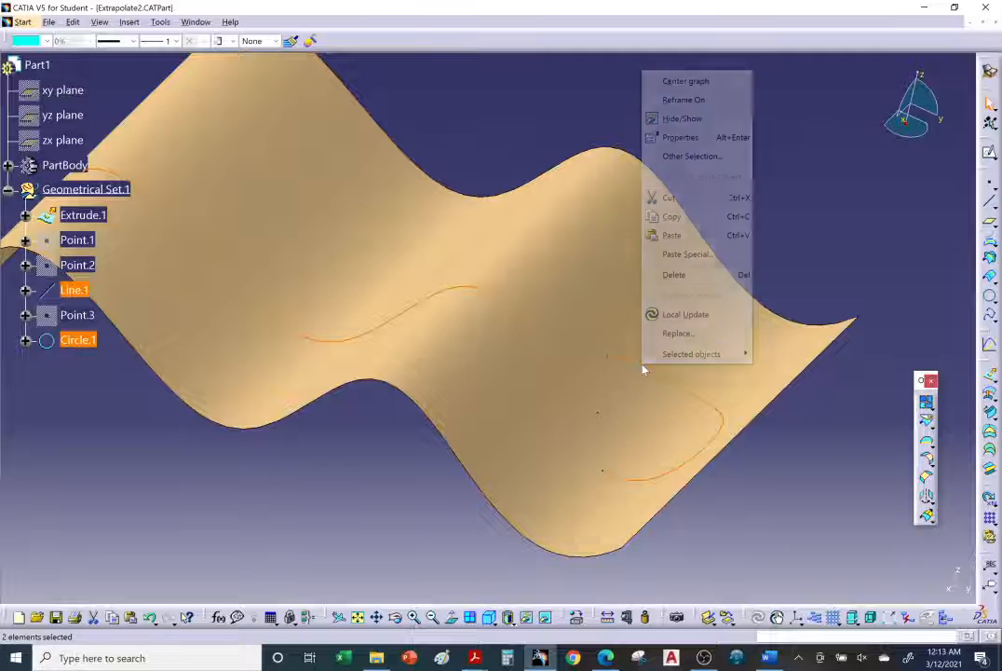
pyautogui.click(698, 137)
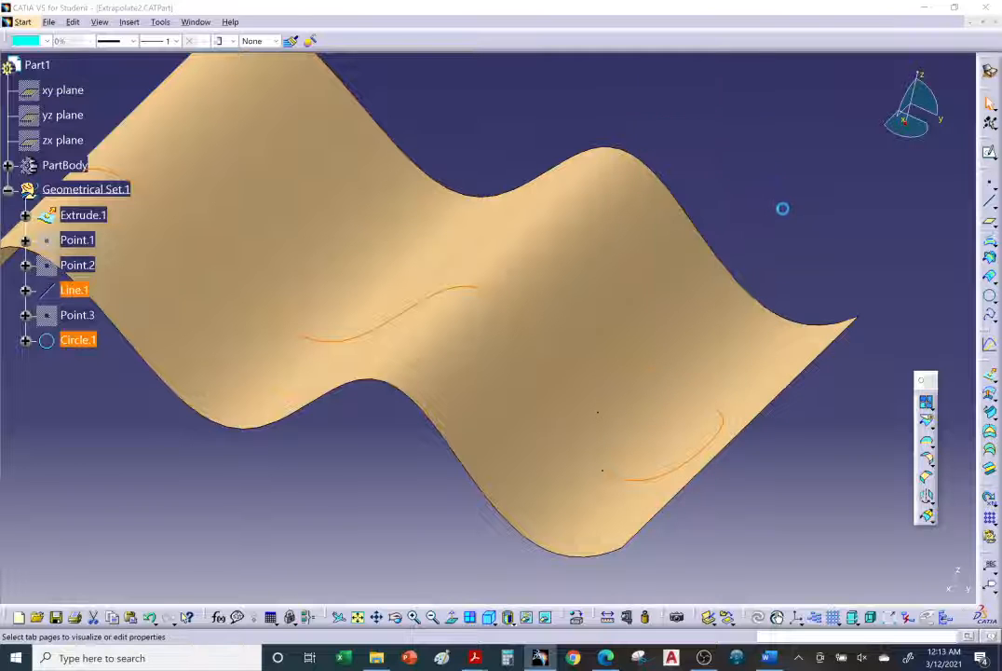
pyautogui.click(900, 229)
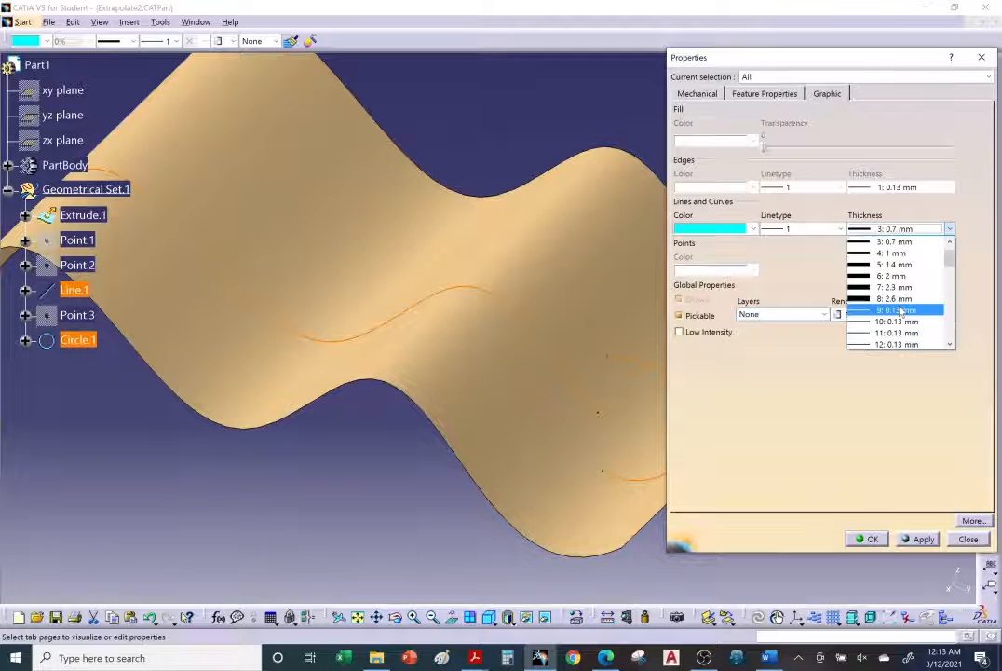
pyautogui.click(896, 307)
pyautogui.click(868, 539)
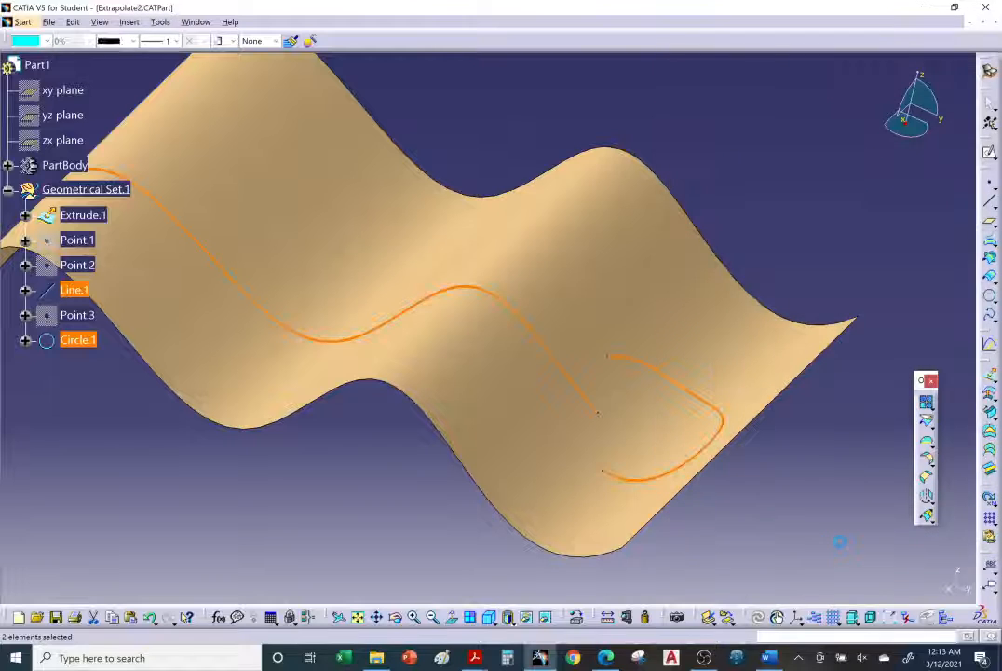
# Insert a geometrical set named My Geo under Part1
pyautogui.moveTo(700, 422); pyautogui.dragTo(373, 298, button='middle')
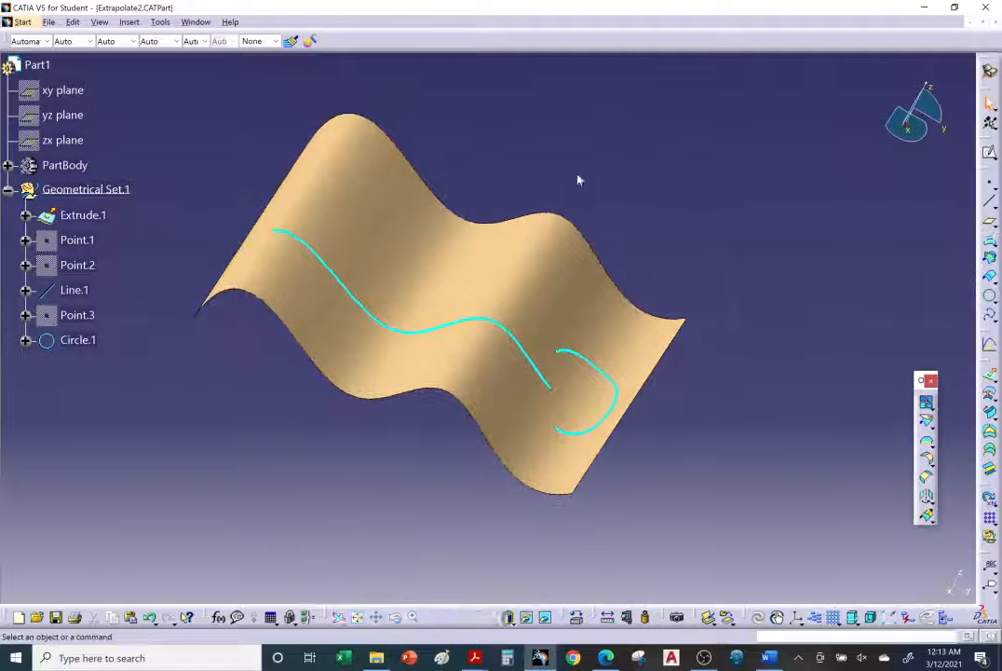
pyautogui.click(129, 21)
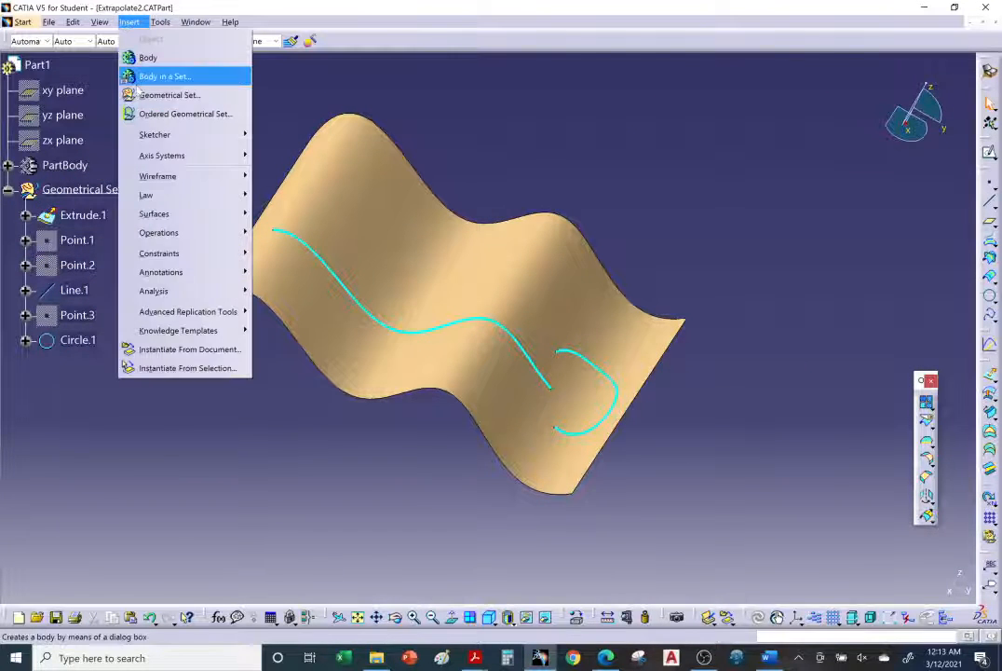
pyautogui.click(177, 95)
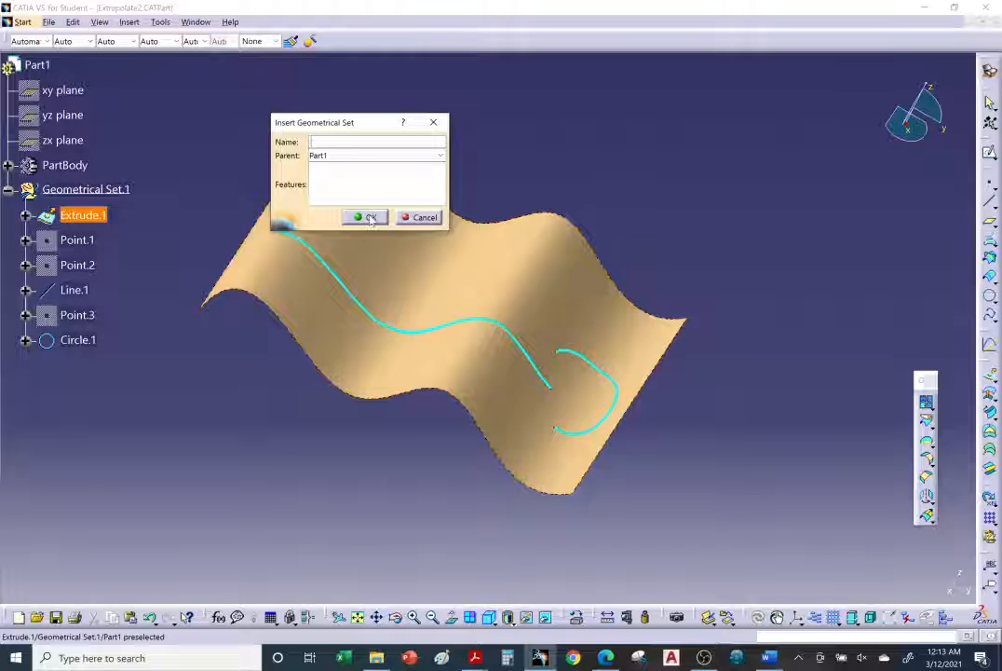
pyautogui.write('M')
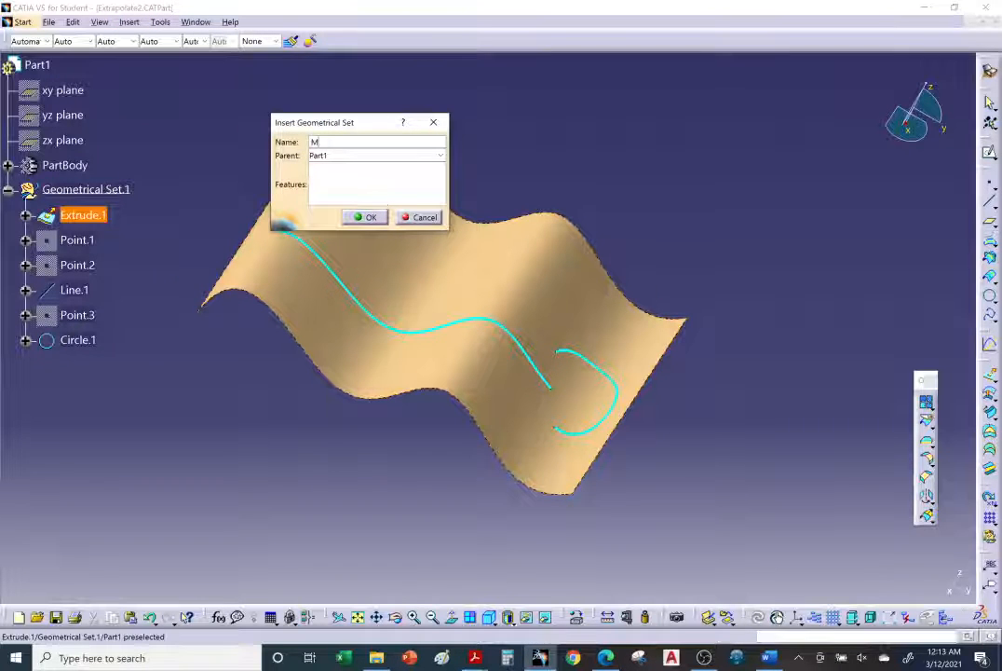
pyautogui.write('y Geo')
pyautogui.press('Return')
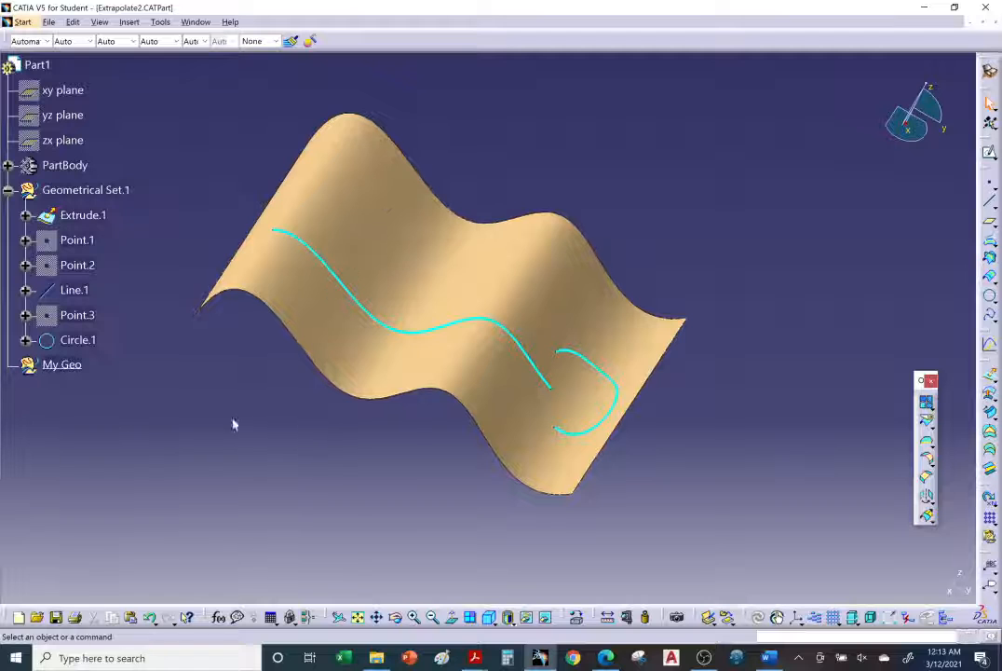
# Set the graphic properties of the My Geo set to bright green lines and curves with a thick line width
pyautogui.rightClick(63, 366)
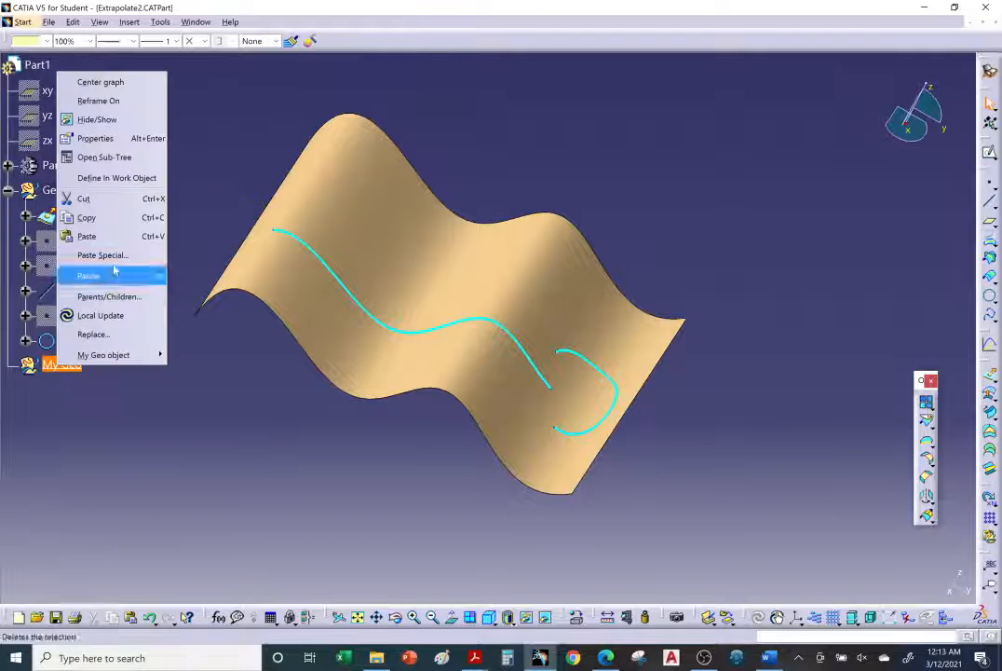
pyautogui.click(96, 142)
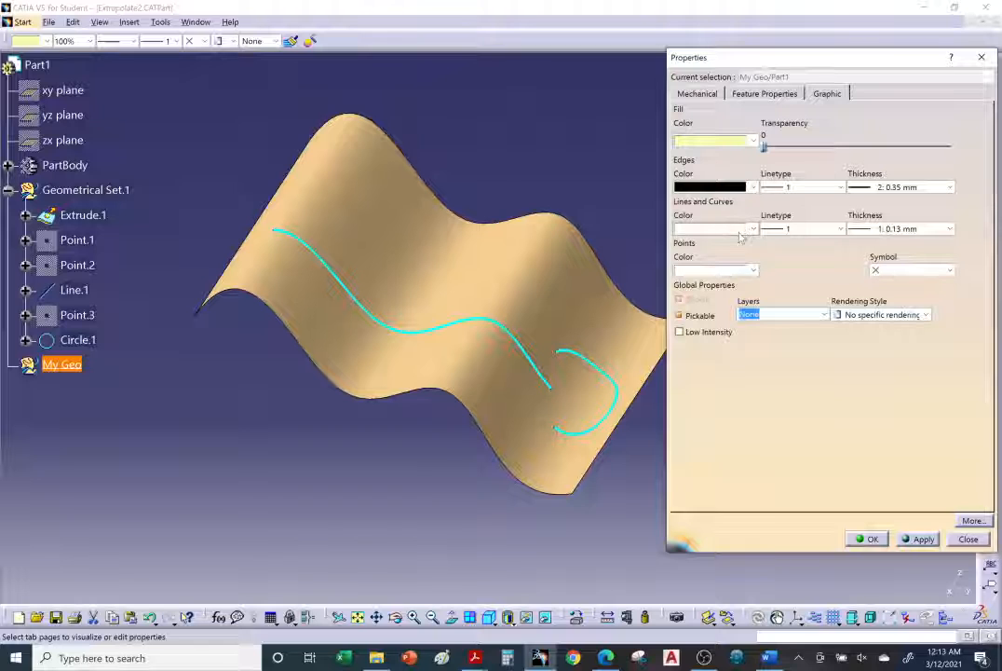
pyautogui.click(741, 230)
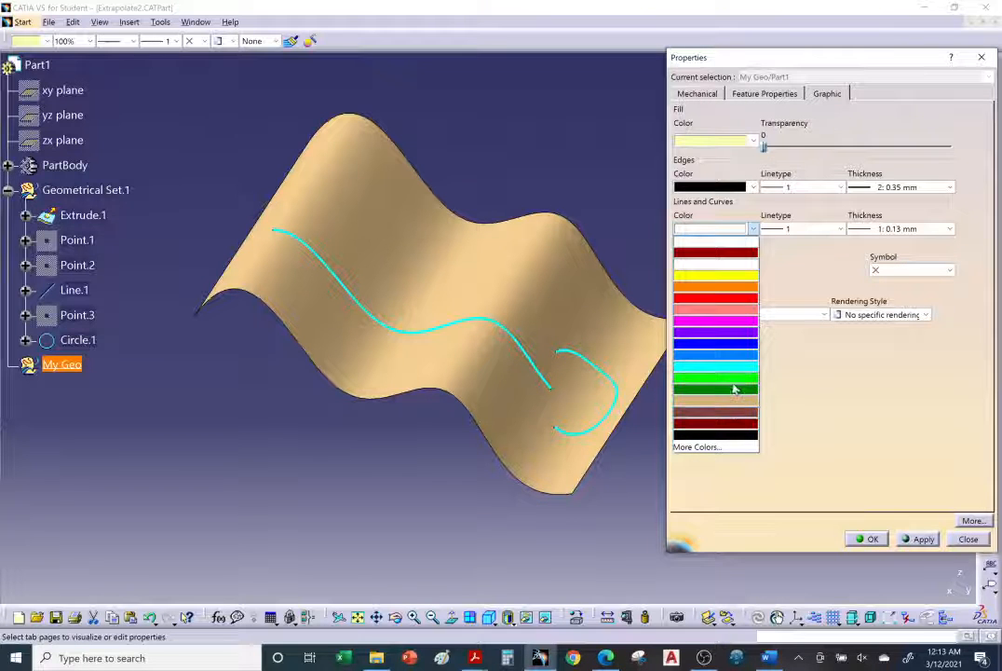
pyautogui.click(734, 390)
pyautogui.click(895, 230)
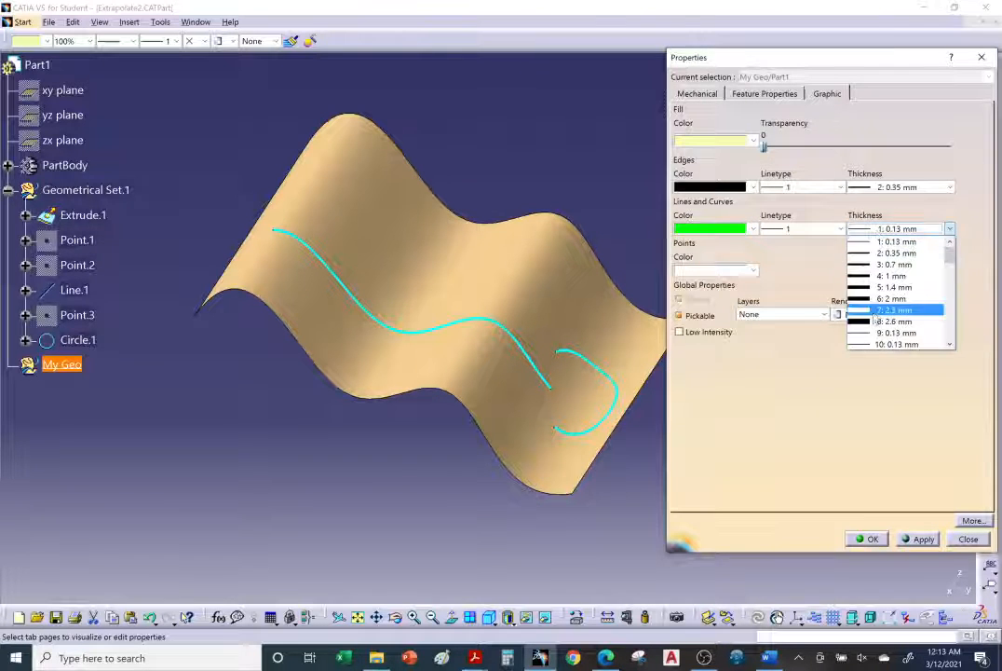
pyautogui.click(877, 322)
pyautogui.click(869, 540)
pyautogui.click(712, 523)
pyautogui.moveTo(684, 482); pyautogui.dragTo(665, 440, button='middle')
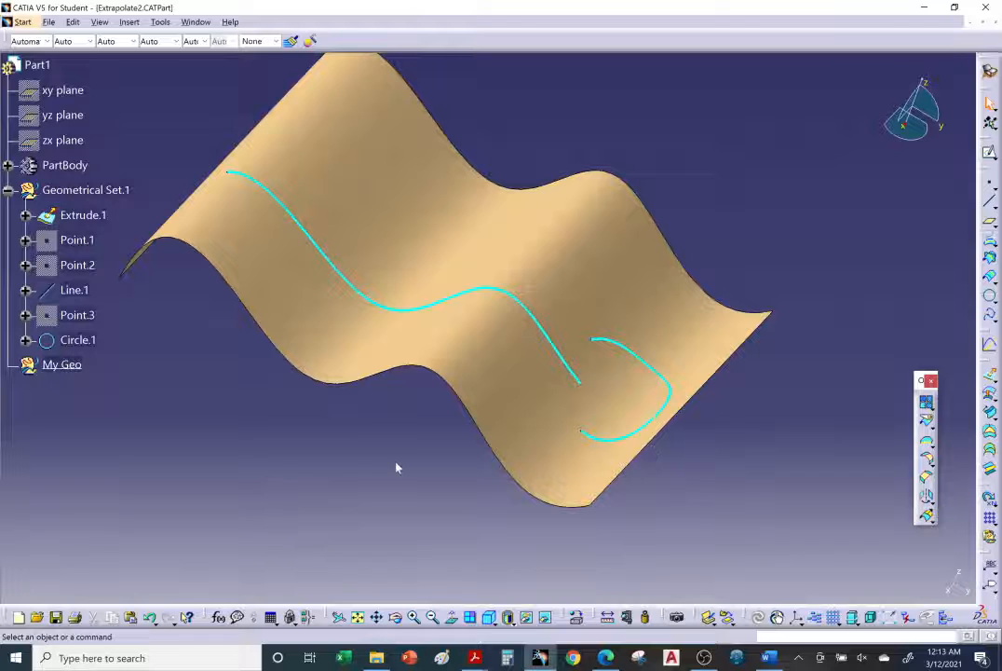
# Switch to the browser and read the Extrapolating Curves help page, covering the limit types, Tangent and Curvature continuity, and support options
pyautogui.click(607, 657)
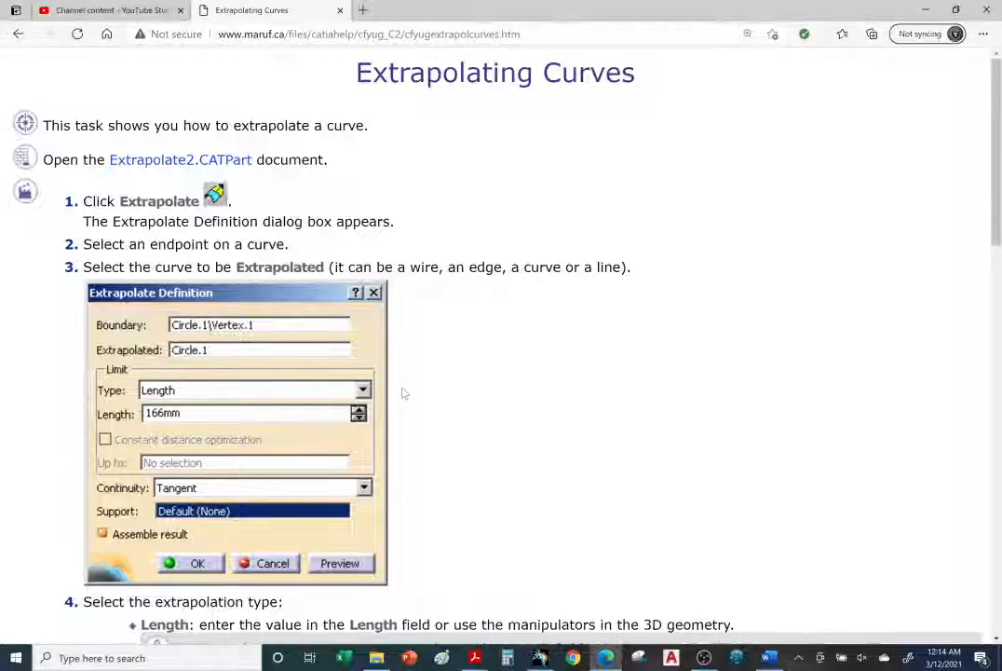
pyautogui.scroll(-5, 403, 393)
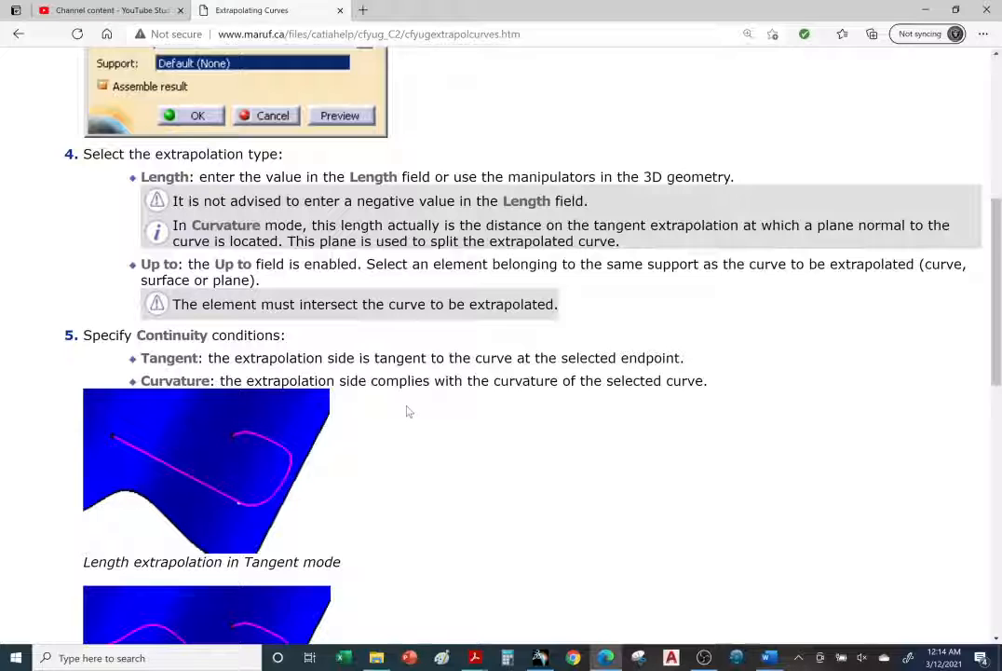
pyautogui.scroll(-2, 406, 411)
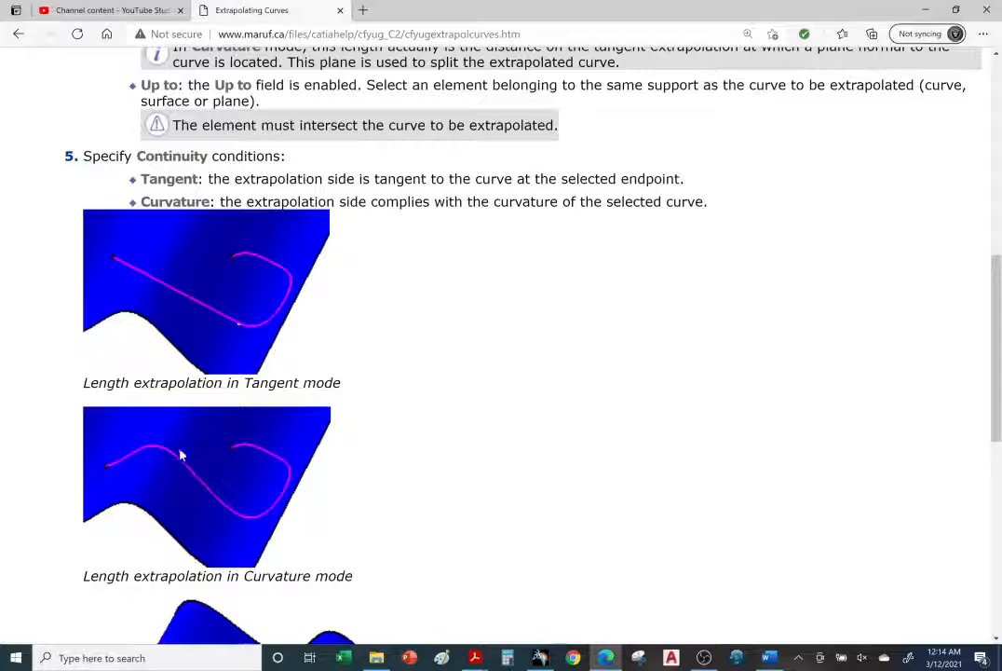
pyautogui.scroll(-2, 336, 477)
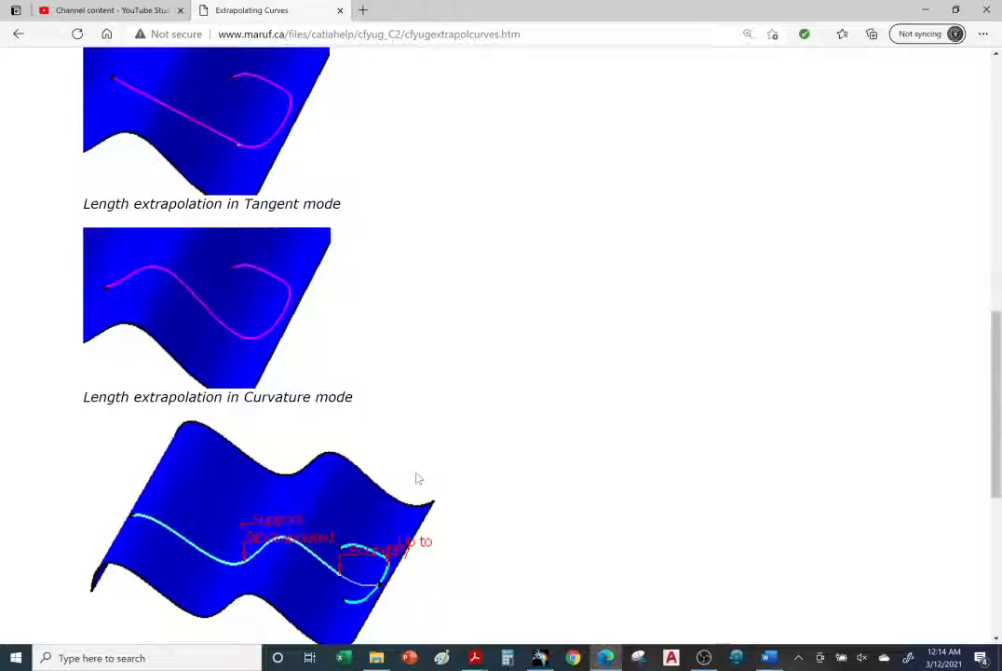
pyautogui.scroll(-3, 420, 478)
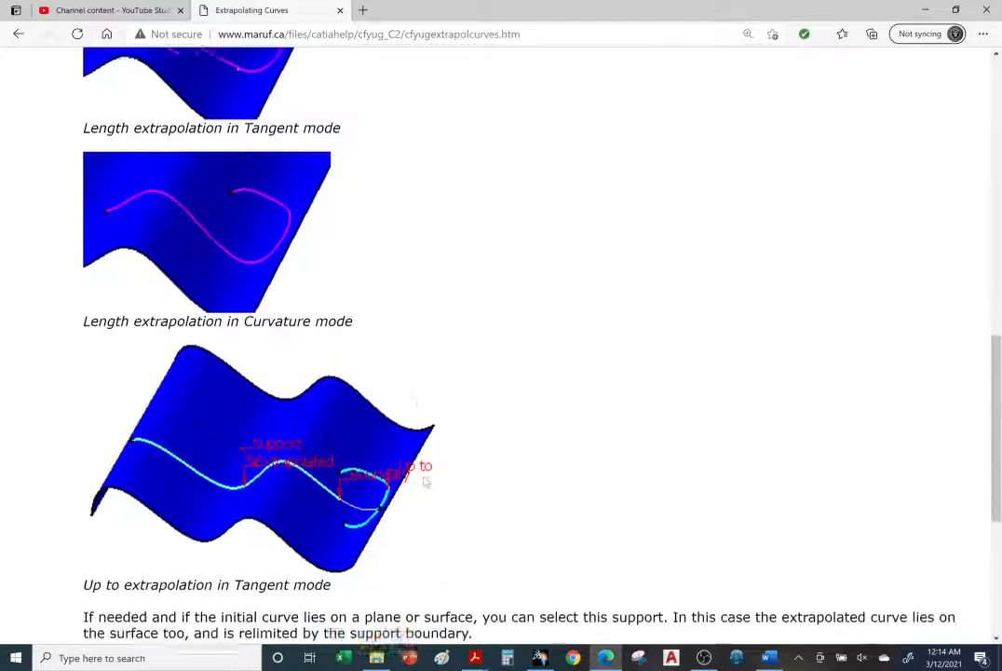
pyautogui.scroll(3, 420, 482)
pyautogui.scroll(7, 419, 483)
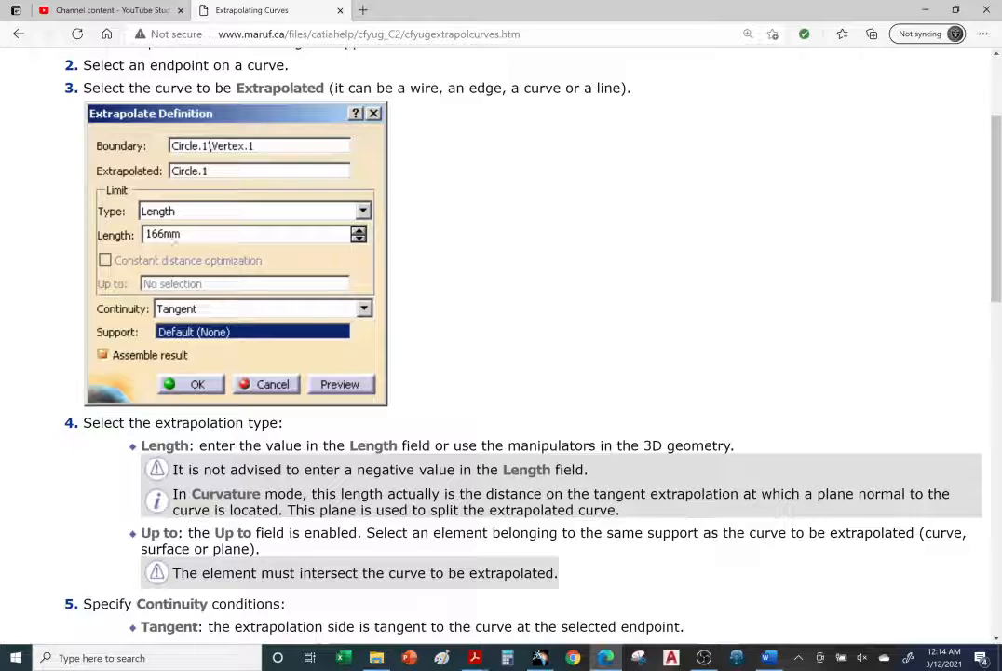
pyautogui.scroll(-6, 339, 322)
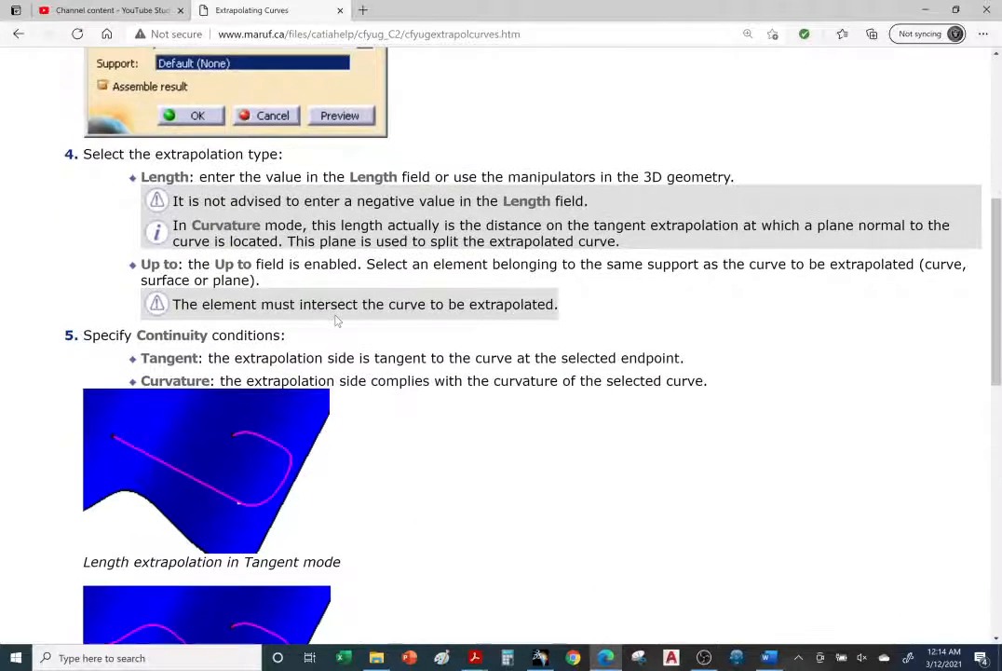
pyautogui.scroll(-5, 338, 321)
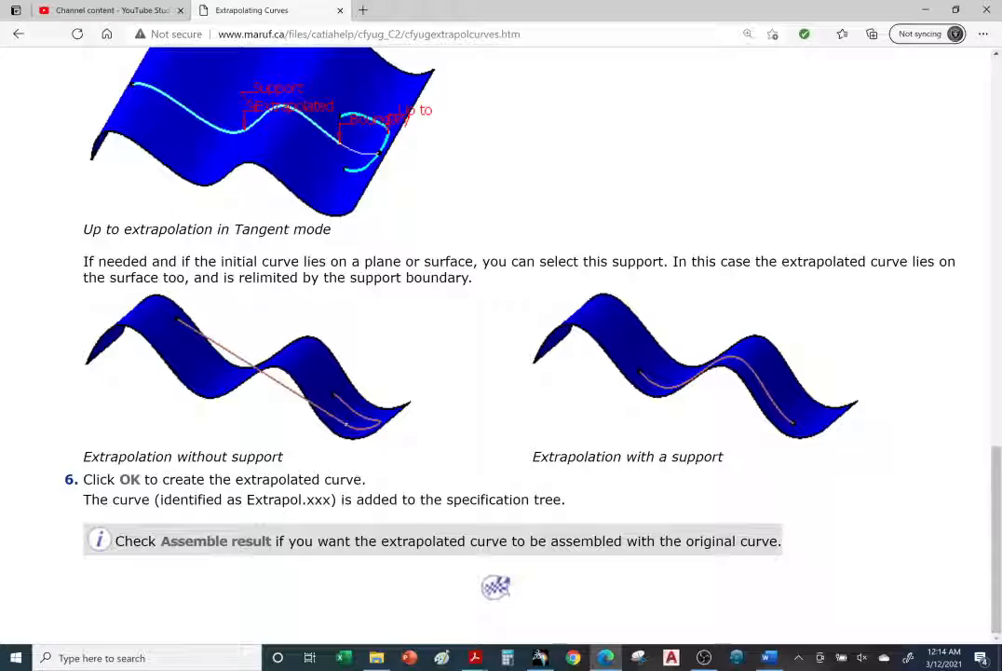
# Back in CATIA, extrapolate Line.1 from its endpoint near the arc by a length of 166 mm with Tangent continuity and no support
pyautogui.click(539, 658)
pyautogui.moveTo(447, 373); pyautogui.dragTo(732, 443, button='middle')
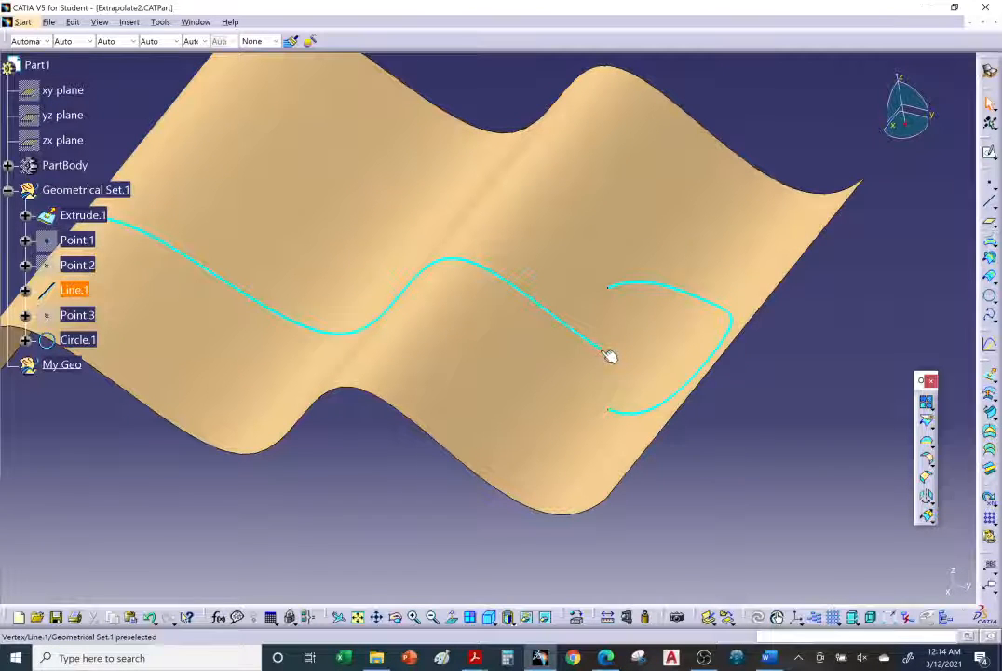
pyautogui.click(928, 518)
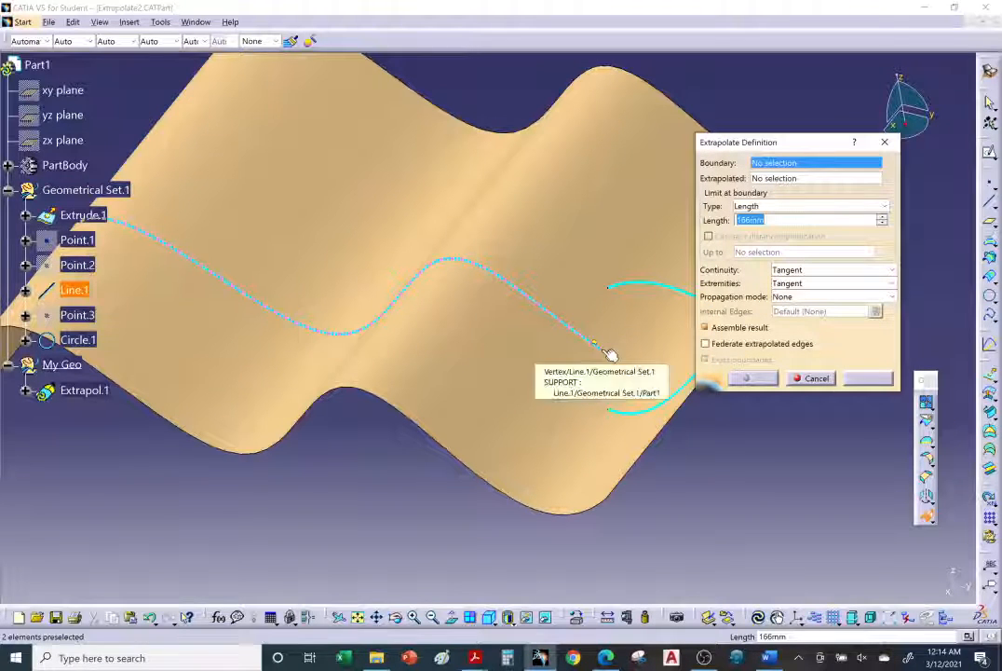
pyautogui.click(608, 353)
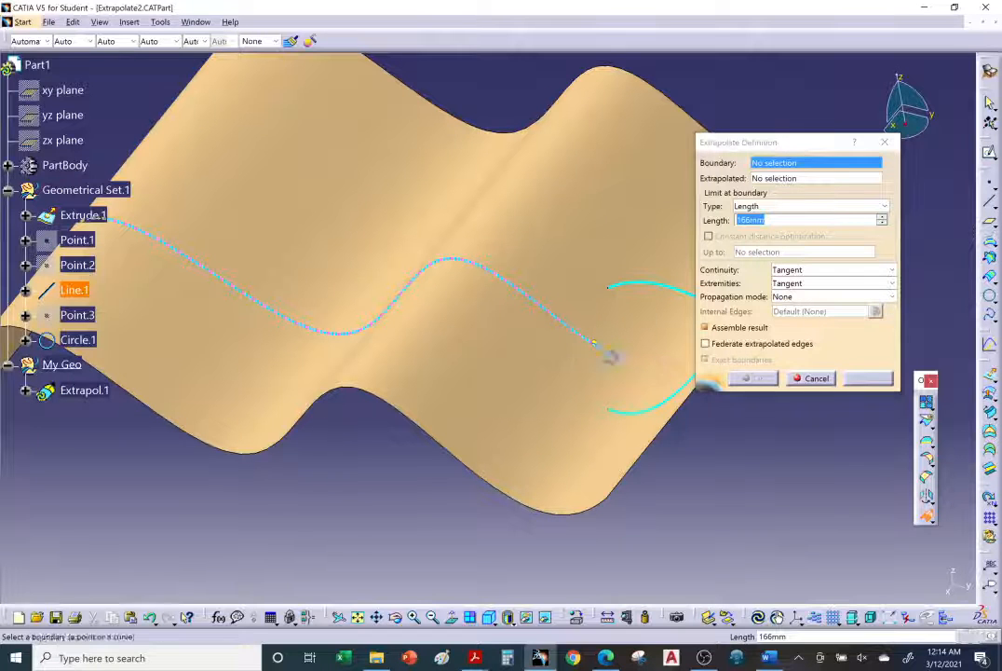
pyautogui.moveTo(506, 376); pyautogui.dragTo(587, 242, button='middle')
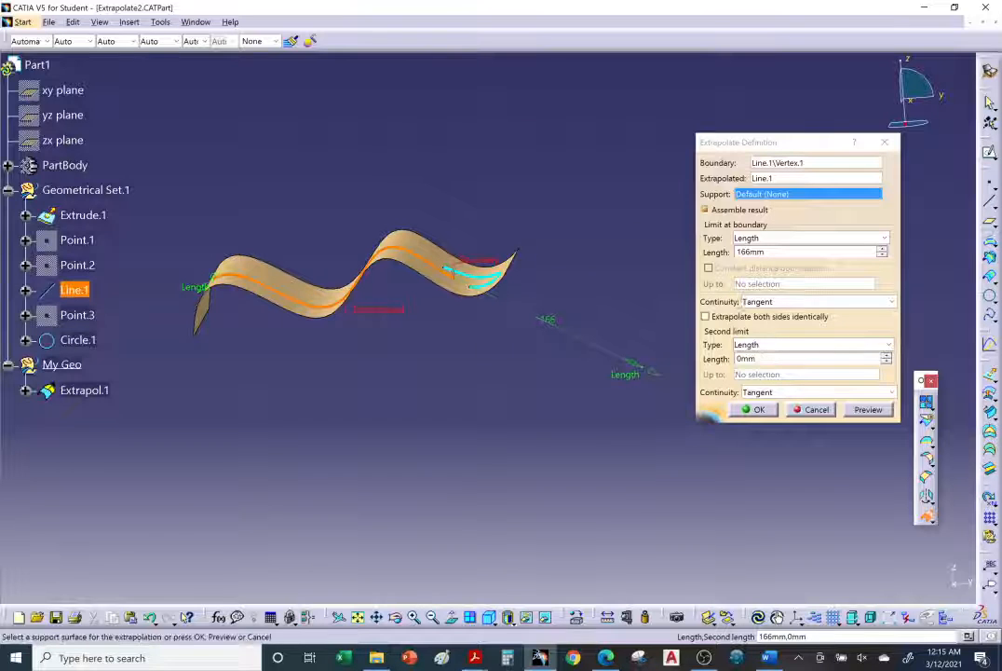
pyautogui.click(861, 412)
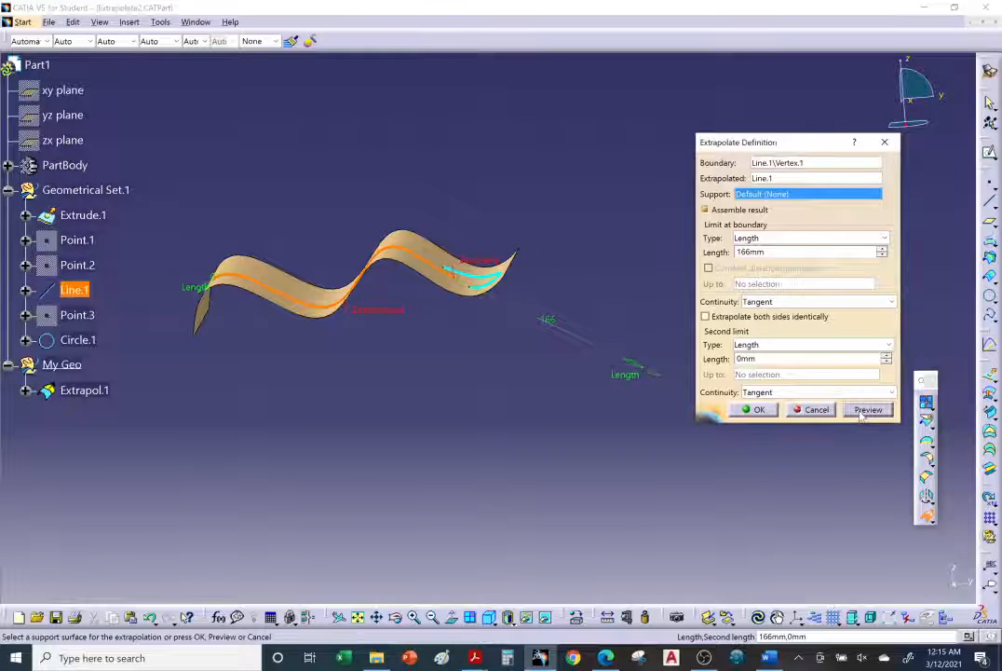
pyautogui.click(754, 410)
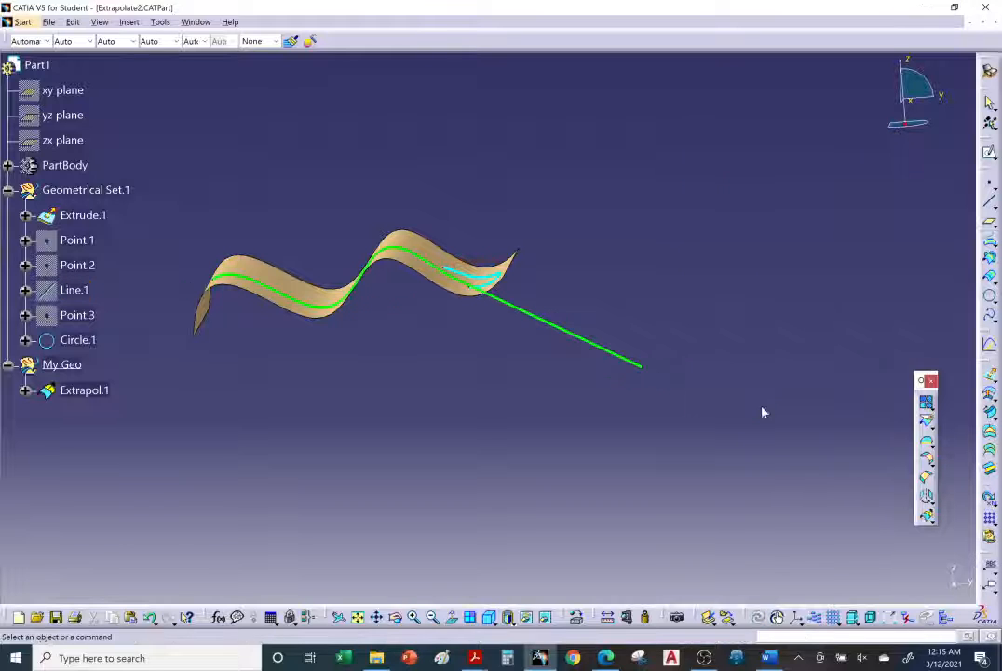
pyautogui.moveTo(577, 326)
pyautogui.mouseDown(button='middle')
pyautogui.moveTo(514, 445)
pyautogui.moveTo(506, 561)
pyautogui.moveTo(737, 379)
pyautogui.moveTo(729, 307)
pyautogui.moveTo(567, 436)
pyautogui.moveTo(403, 376)
pyautogui.moveTo(378, 339)
pyautogui.moveTo(325, 340)
pyautogui.moveTo(409, 297)
pyautogui.mouseUp(button='middle')
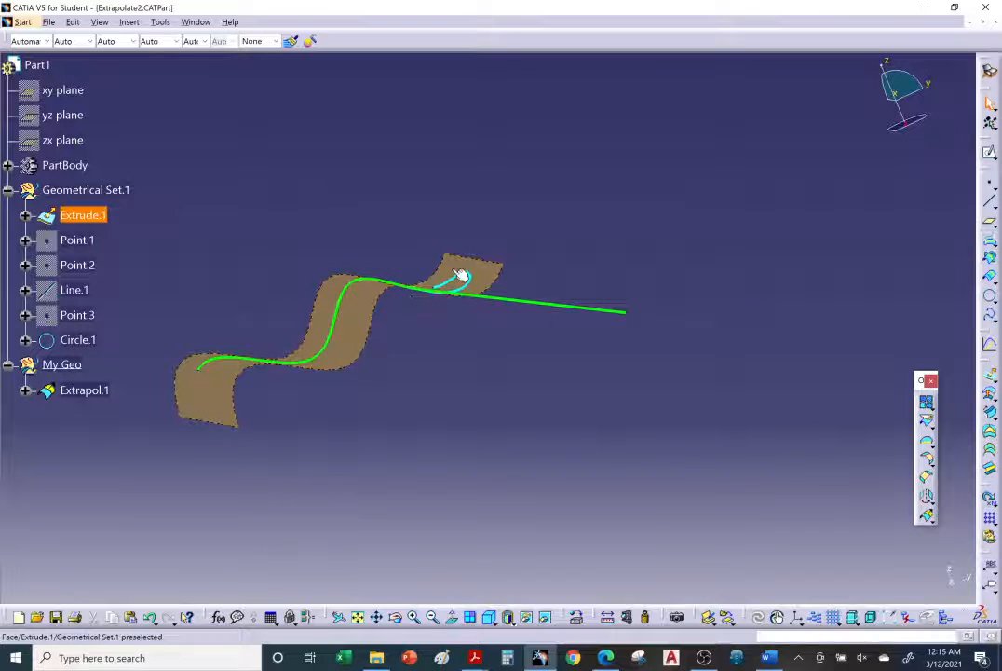
pyautogui.moveTo(461, 274)
pyautogui.mouseDown(button='middle')
pyautogui.moveTo(540, 346)
pyautogui.moveTo(569, 458)
pyautogui.moveTo(694, 412)
pyautogui.moveTo(705, 385)
pyautogui.mouseUp(button='middle')
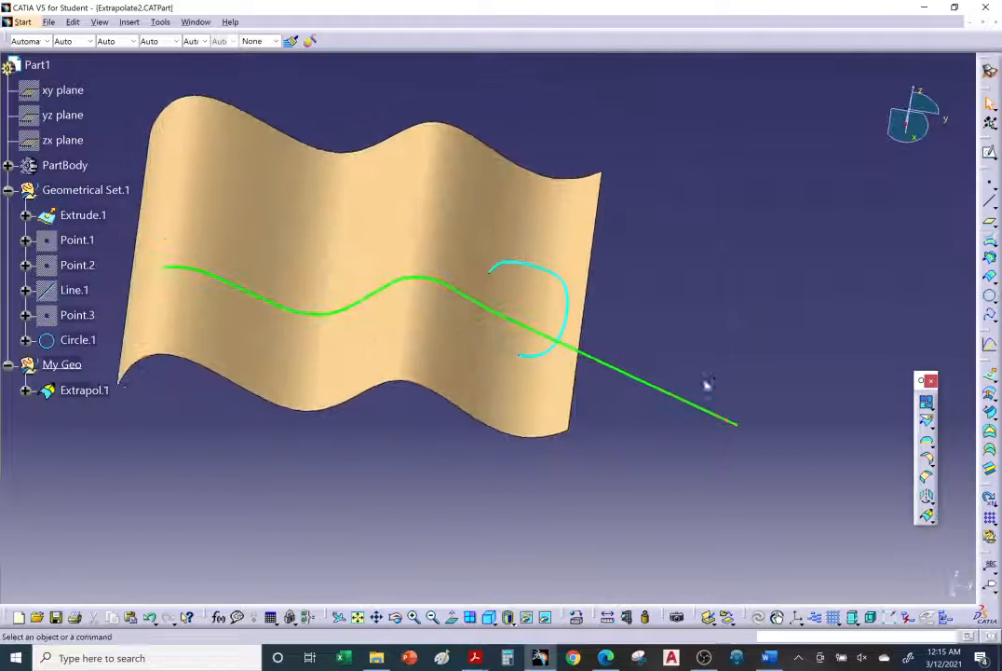
# Edit the Line.1 extrapolation and assign the wavy surface Extrude.1 as its support, keeping the 166 mm length
pyautogui.doubleClick(626, 376)
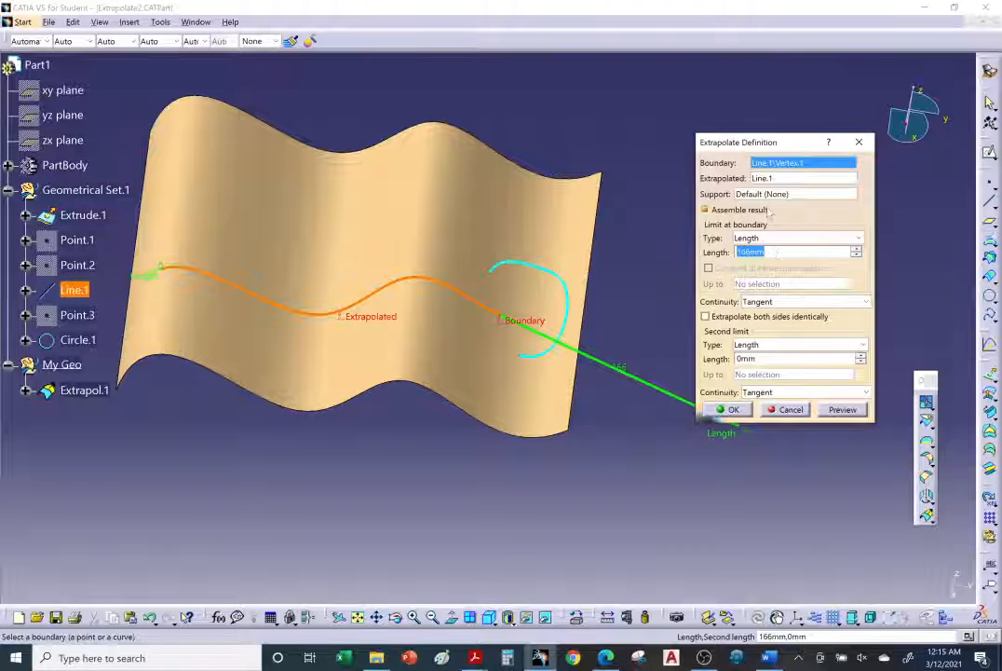
pyautogui.click(761, 195)
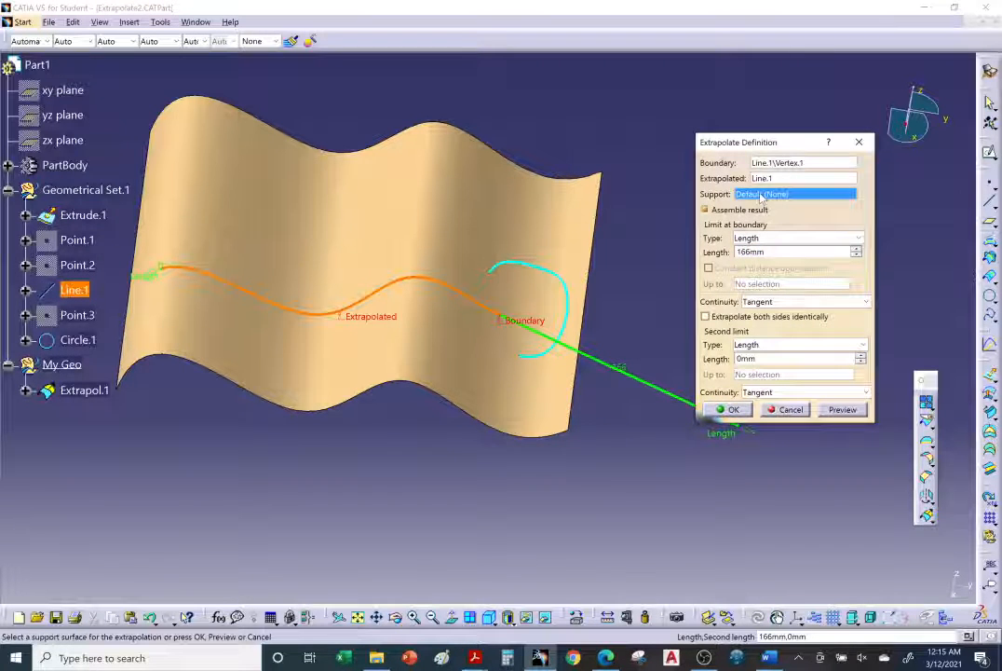
pyautogui.click(527, 215)
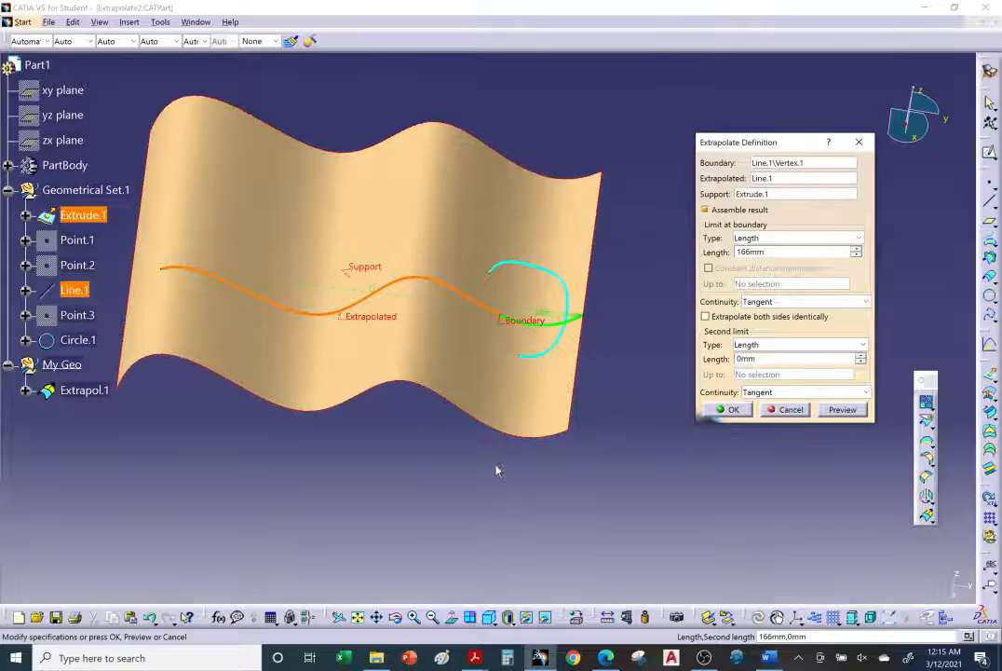
pyautogui.moveTo(497, 470); pyautogui.dragTo(496, 297, button='middle')
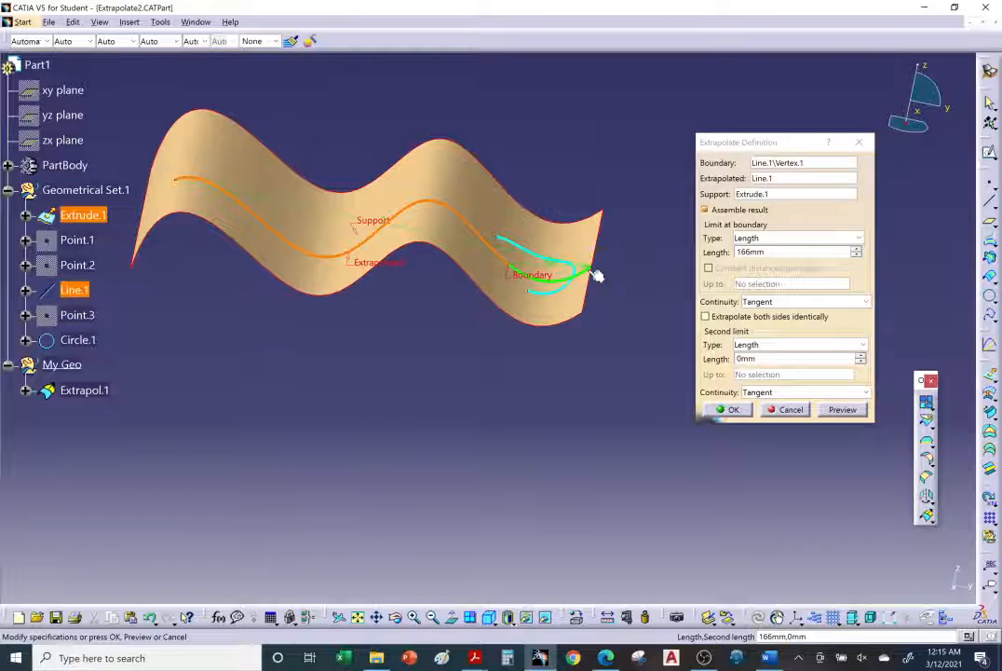
pyautogui.moveTo(597, 276)
pyautogui.mouseDown(button='middle')
pyautogui.moveTo(589, 358)
pyautogui.moveTo(597, 372)
pyautogui.moveTo(591, 276)
pyautogui.mouseUp(button='middle')
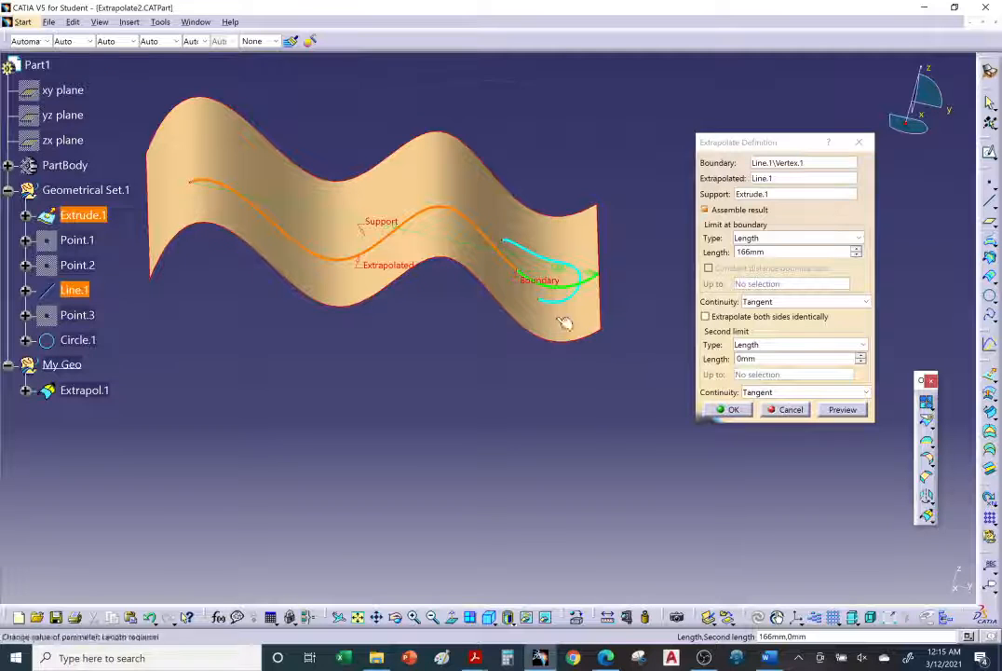
pyautogui.moveTo(566, 323); pyautogui.dragTo(520, 311, button='middle')
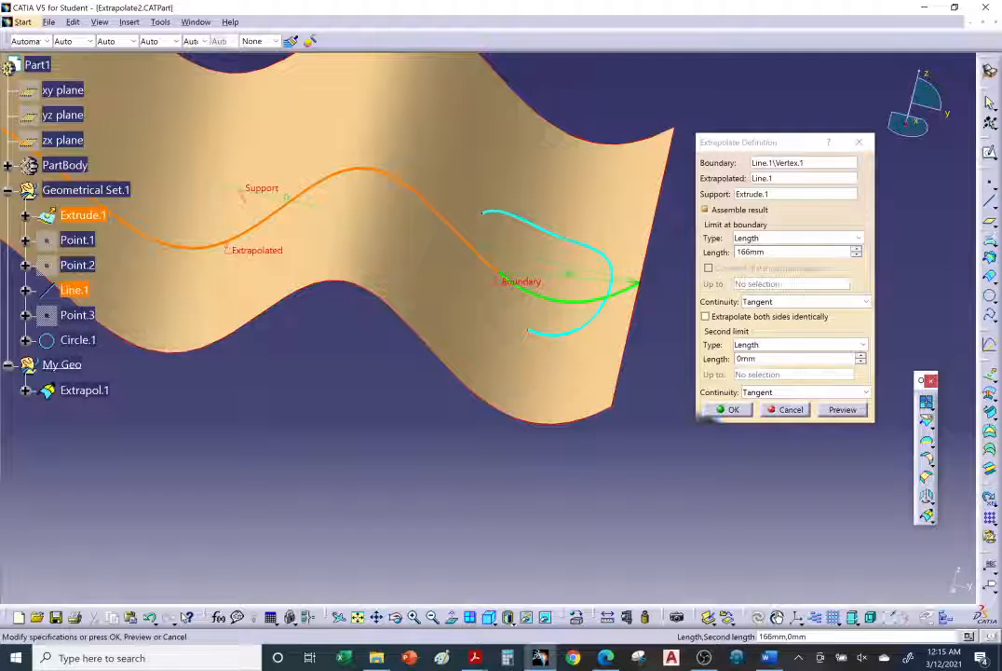
pyautogui.click(733, 410)
# Change the supported Line.1 extrapolation to Curvature continuity, set its length to 10 mm and preview it
pyautogui.moveTo(580, 347); pyautogui.dragTo(485, 387, button='middle')
pyautogui.doubleClick(485, 322)
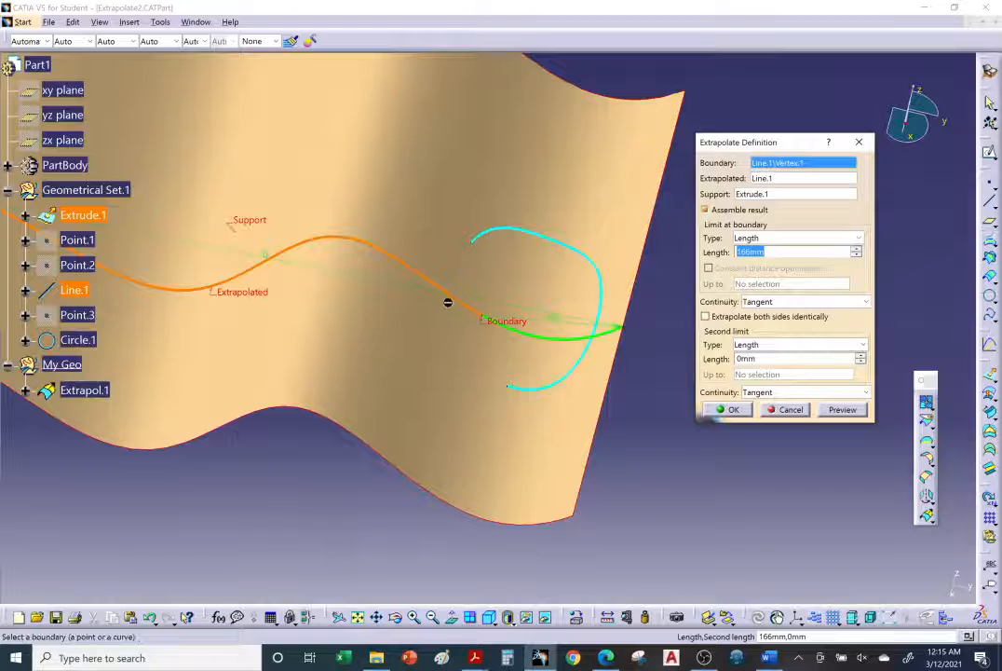
pyautogui.click(770, 304)
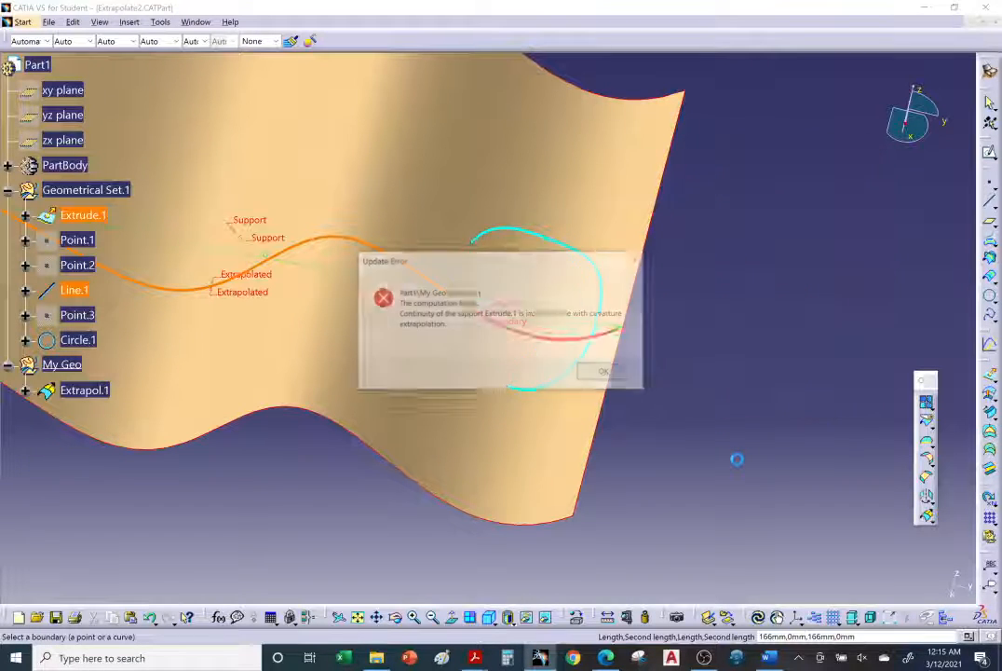
pyautogui.click(606, 374)
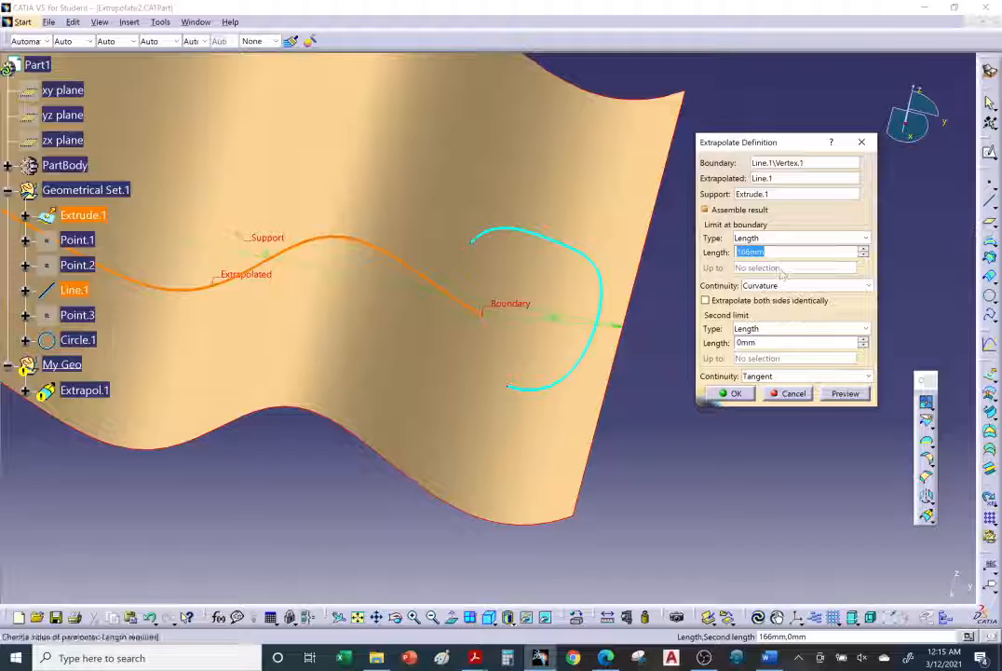
pyautogui.write('1')
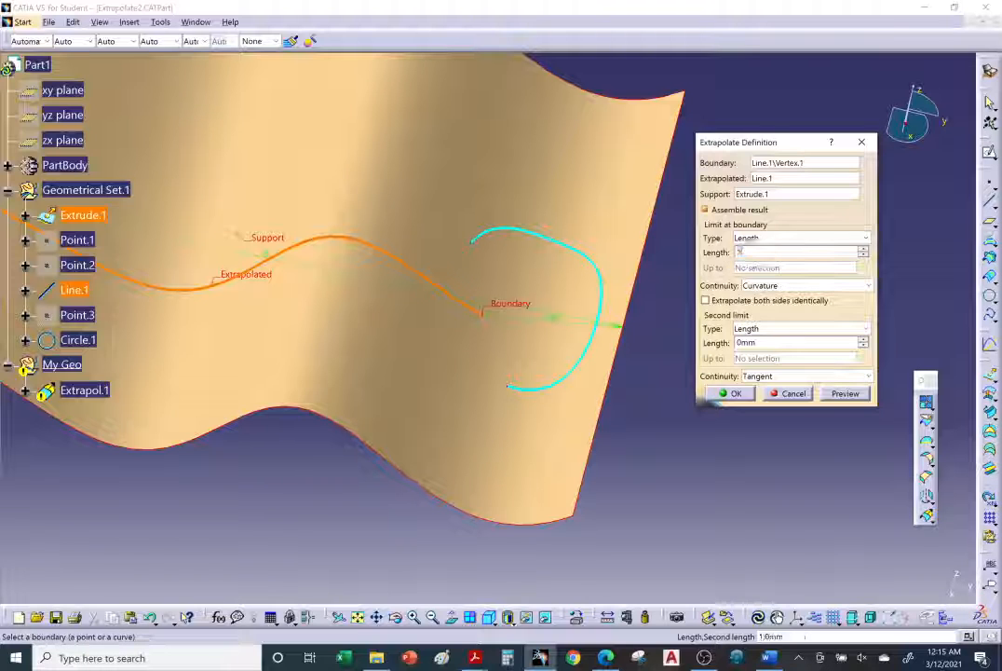
pyautogui.write('0')
pyautogui.click(842, 394)
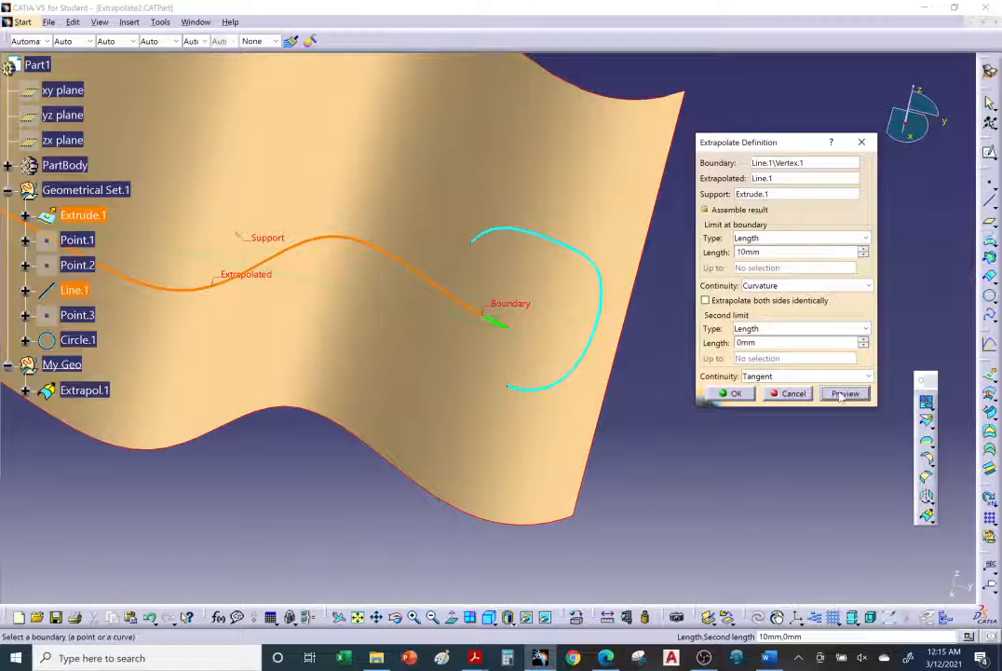
# Increase the curvature-continuous Line.1 extrapolation length to 34 mm and apply it
pyautogui.click(862, 248)
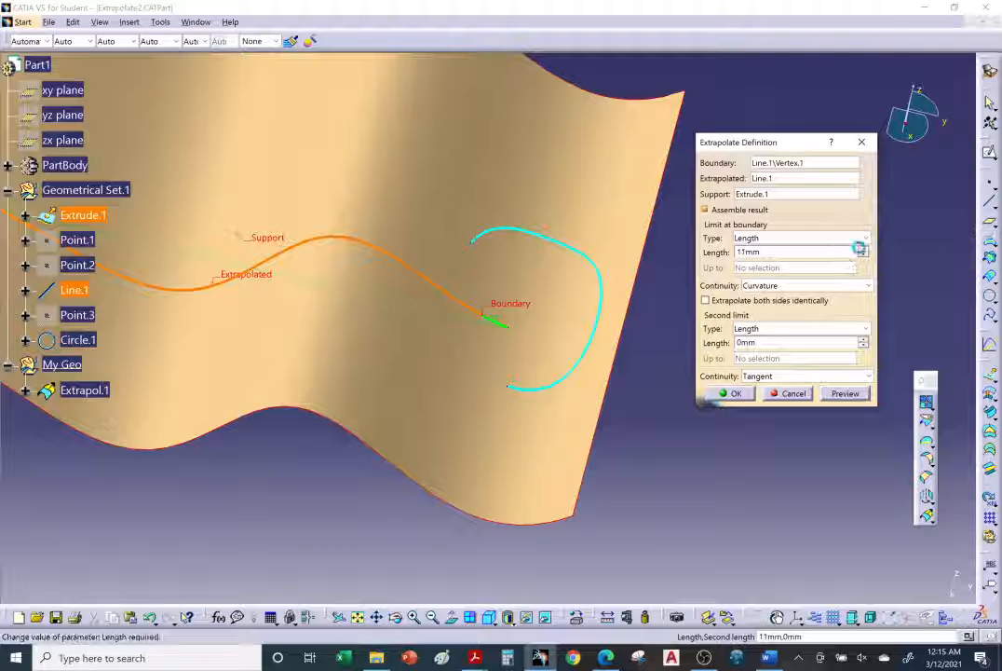
pyautogui.click(862, 248)
pyautogui.click(862, 248)
pyautogui.click(863, 248)
pyautogui.click(863, 248)
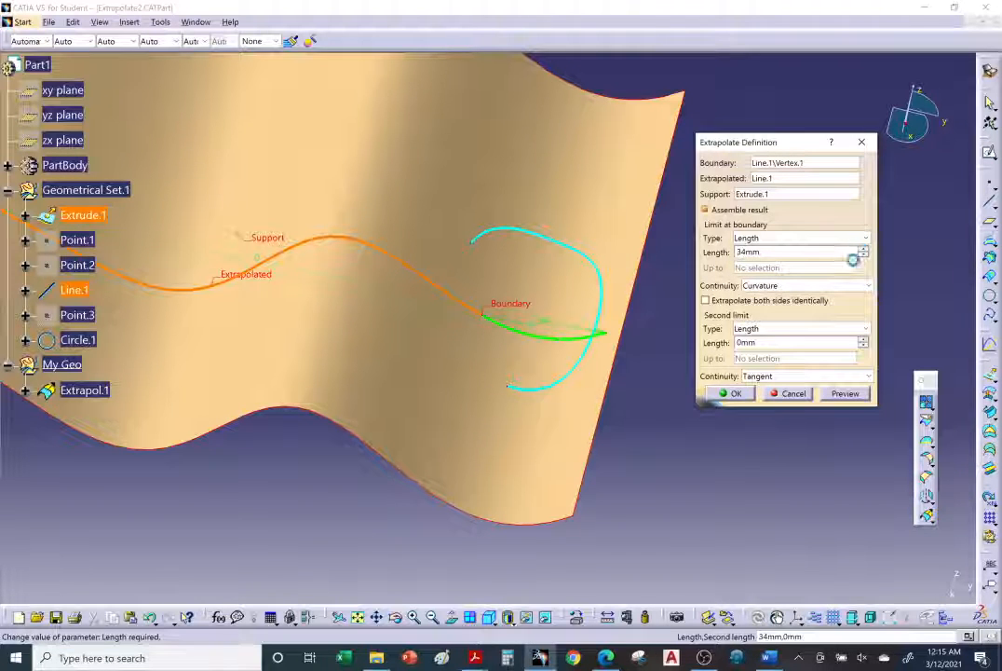
pyautogui.click(742, 394)
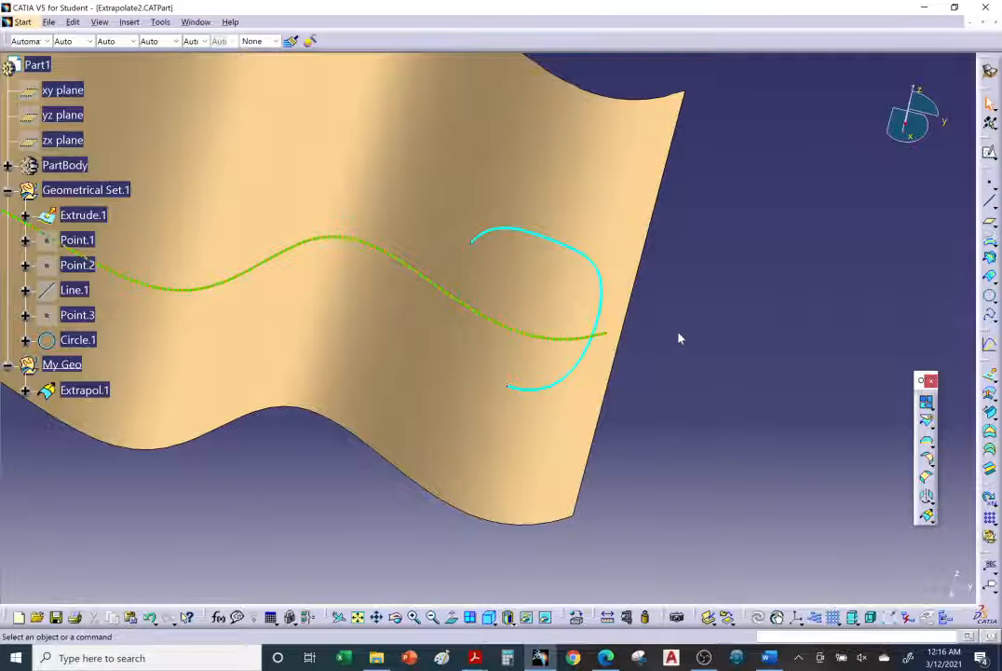
# Change the Line.1 extrapolation limit to Up to element, using Circle.1 as the limiting curve
pyautogui.moveTo(588, 431); pyautogui.dragTo(591, 452, button='middle')
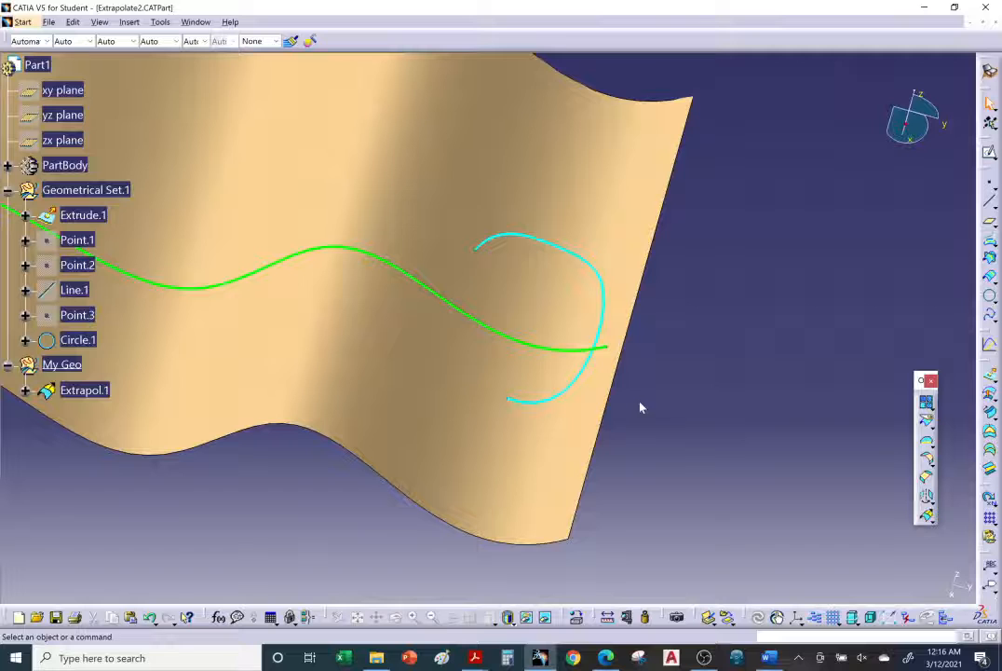
pyautogui.doubleClick(526, 346)
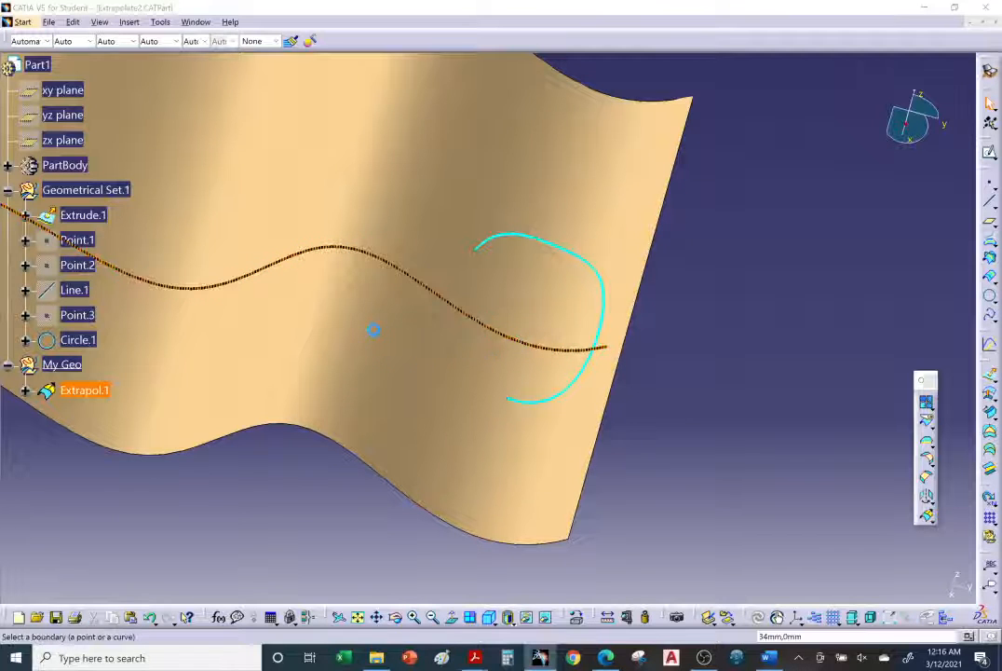
pyautogui.moveTo(371, 358); pyautogui.dragTo(472, 385, button='middle')
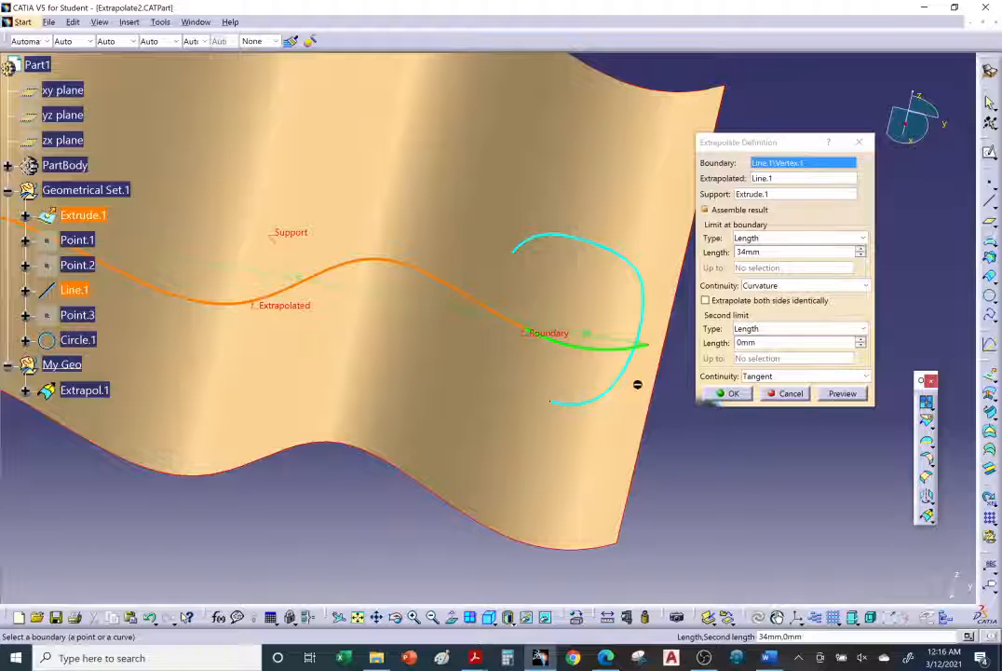
pyautogui.click(826, 239)
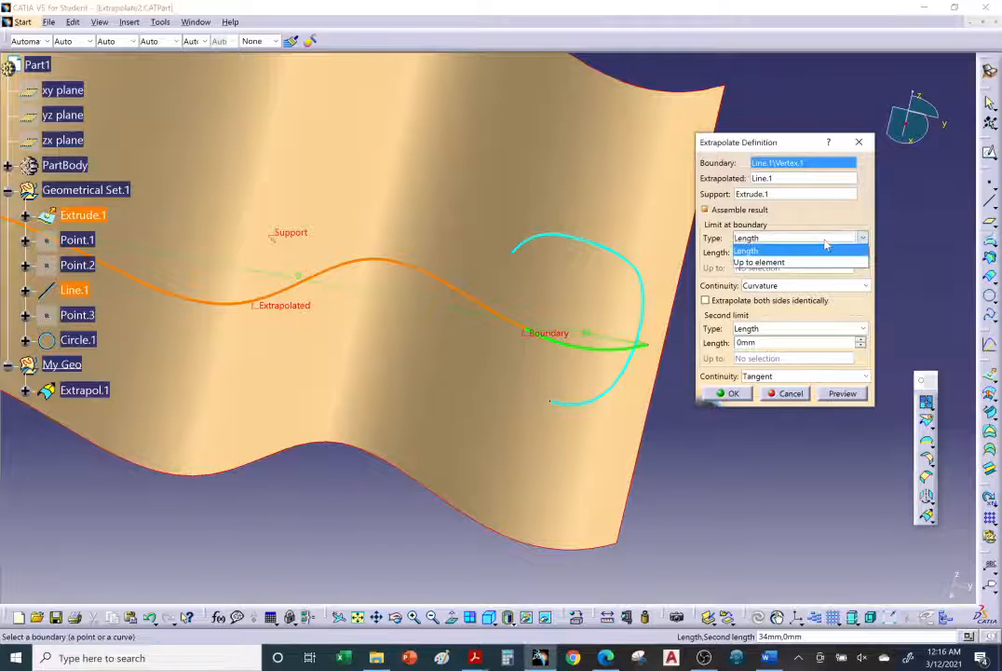
pyautogui.click(794, 263)
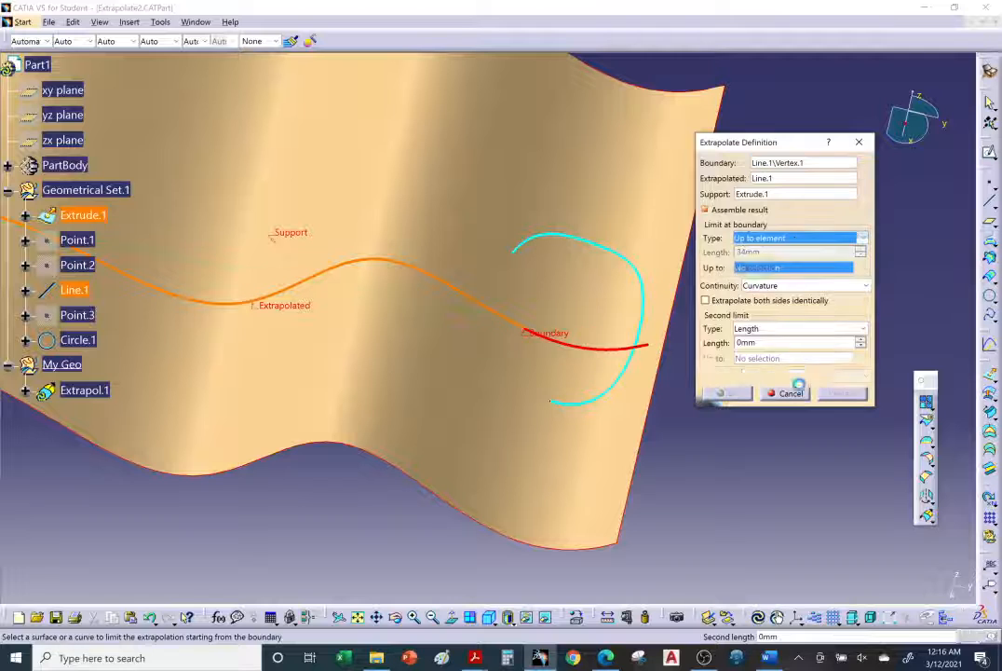
pyautogui.click(644, 313)
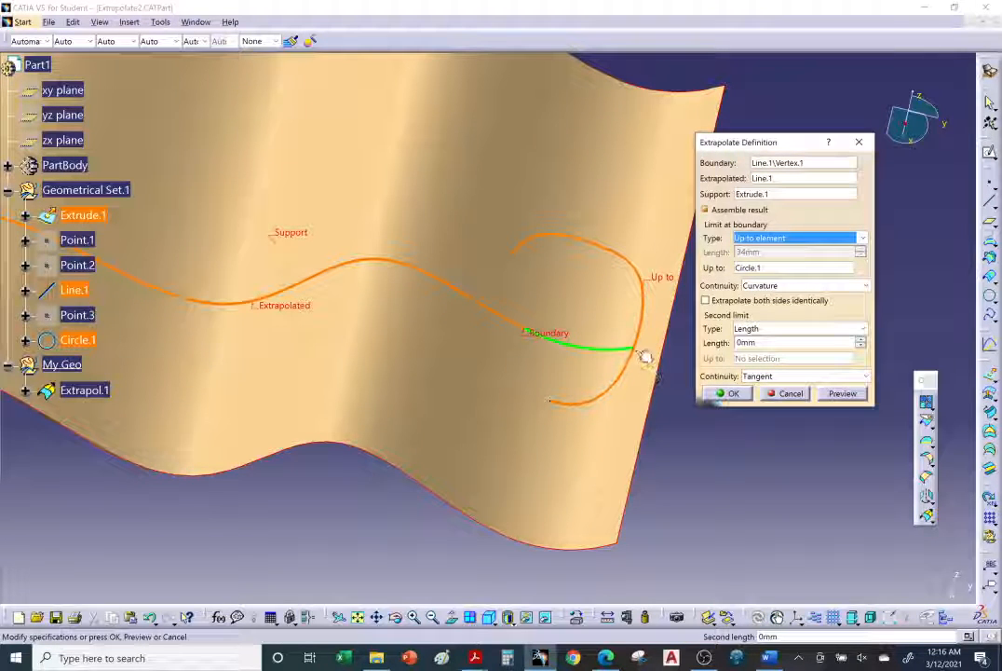
pyautogui.click(732, 395)
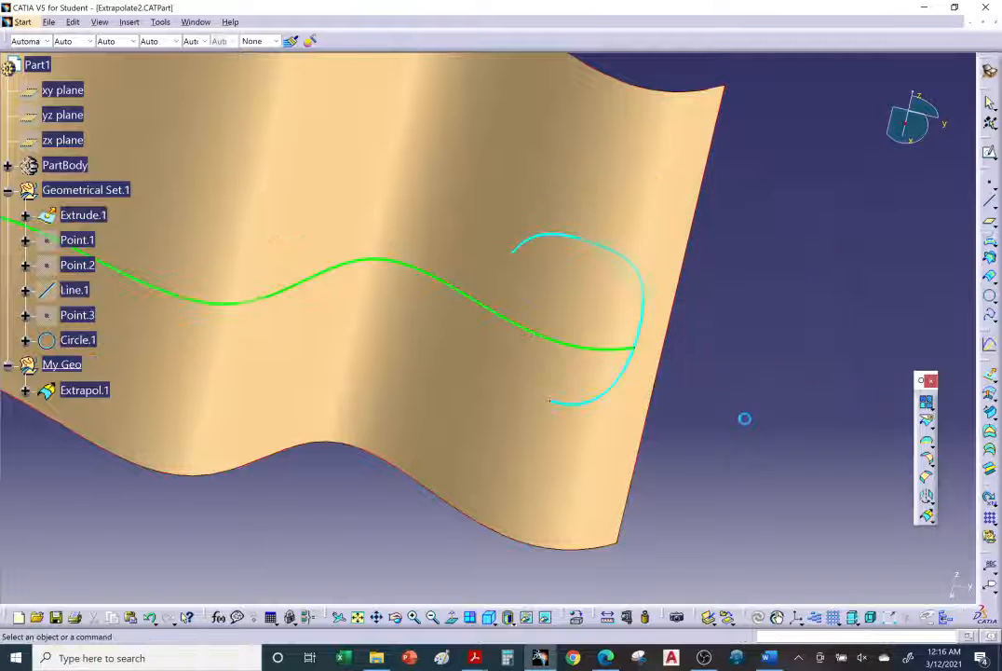
# Start a new extrapolation of Circle.1 from its lower endpoint with Tangent continuity
pyautogui.moveTo(590, 482); pyautogui.dragTo(649, 421, button='middle')
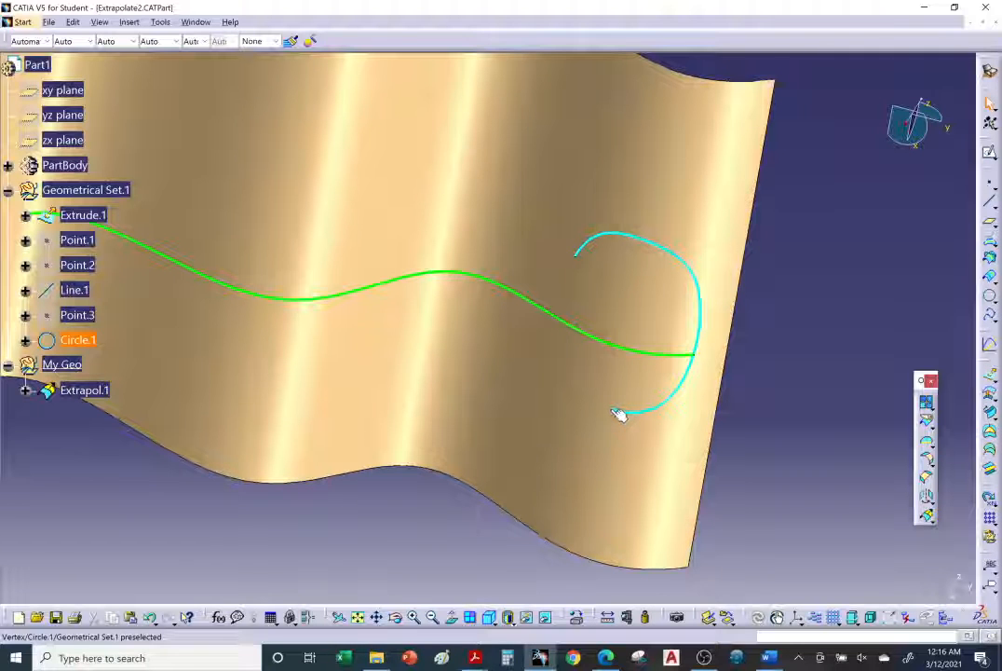
pyautogui.click(927, 515)
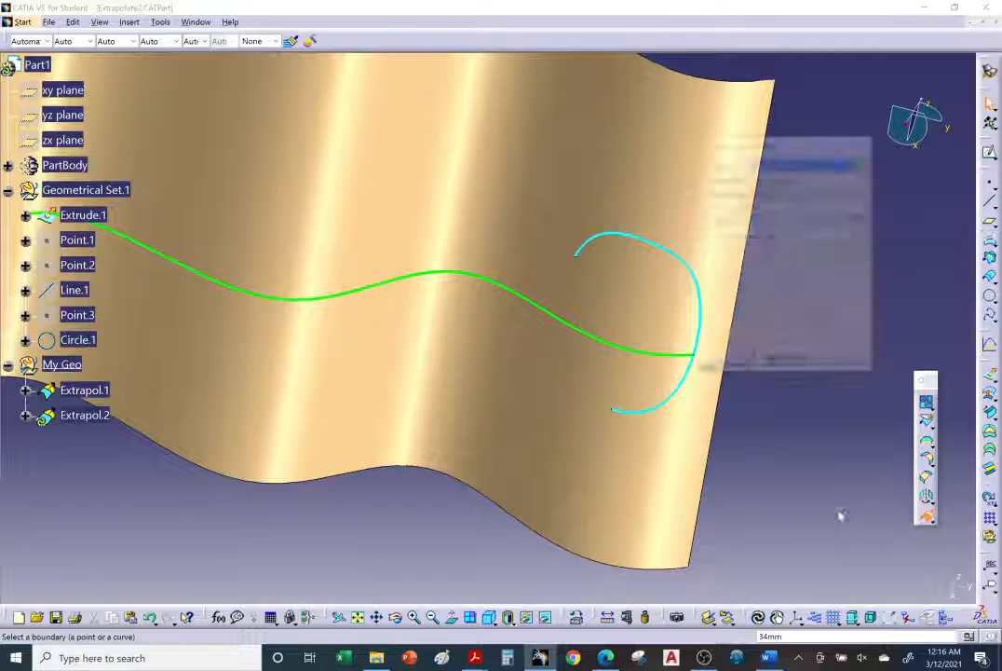
pyautogui.click(619, 414)
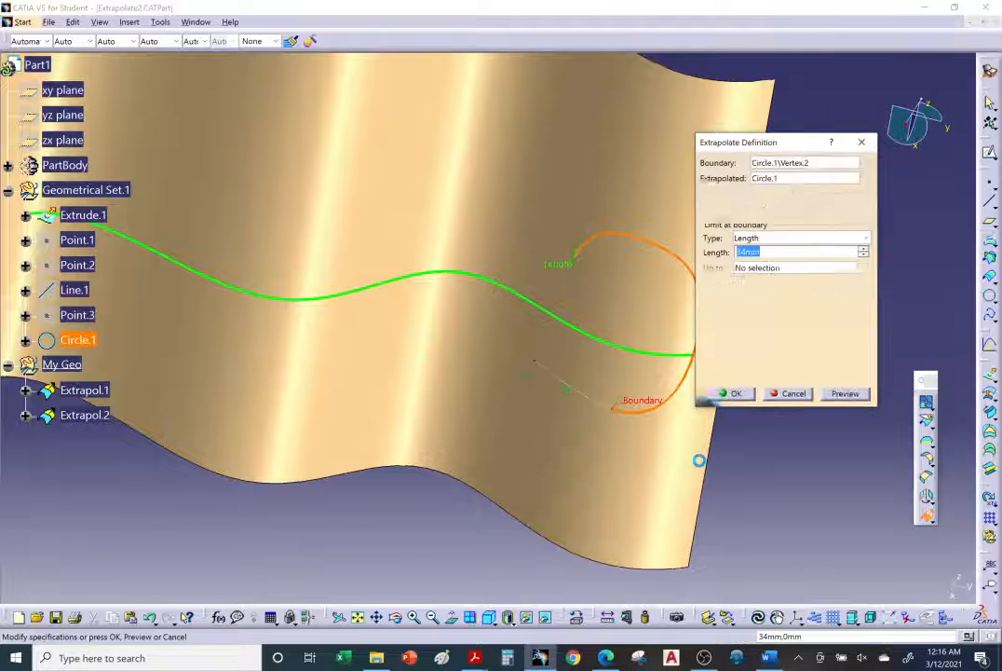
pyautogui.moveTo(647, 445); pyautogui.dragTo(518, 456, button='middle')
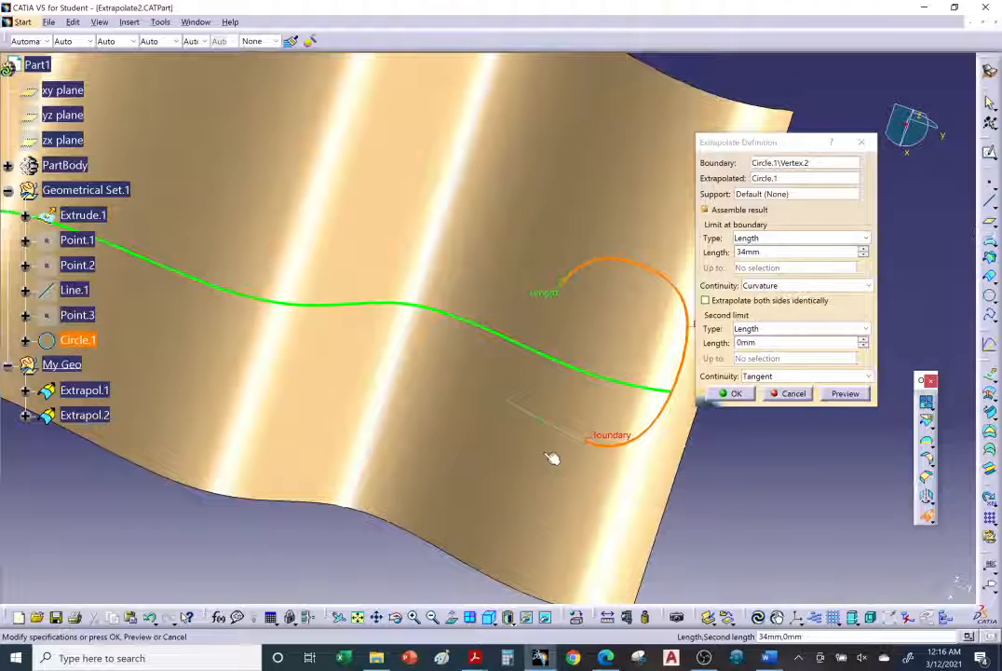
pyautogui.click(772, 285)
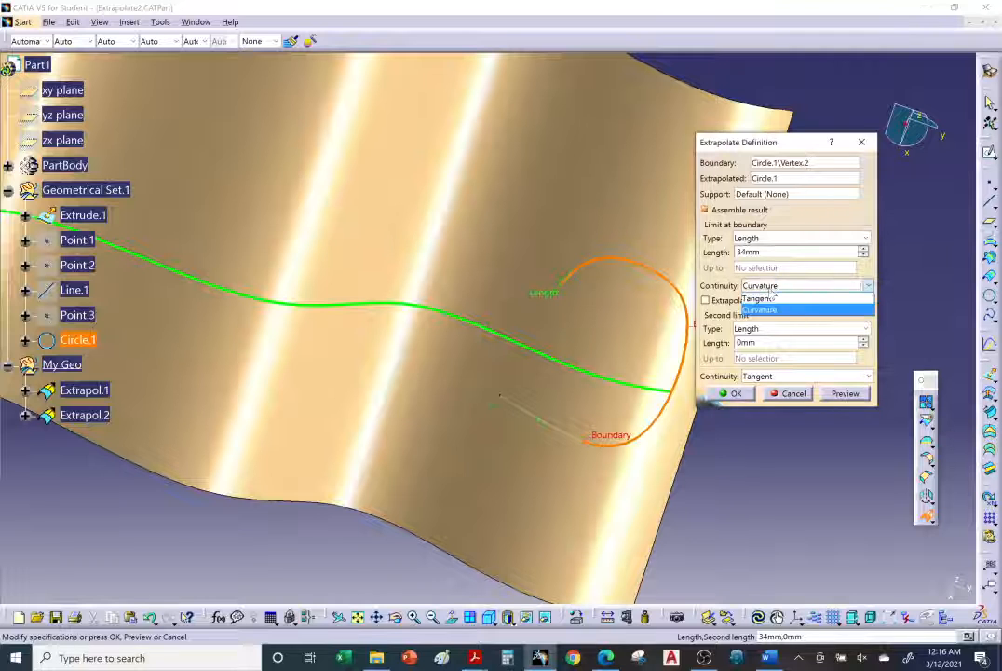
pyautogui.click(769, 297)
pyautogui.moveTo(605, 473); pyautogui.dragTo(604, 465, button='middle')
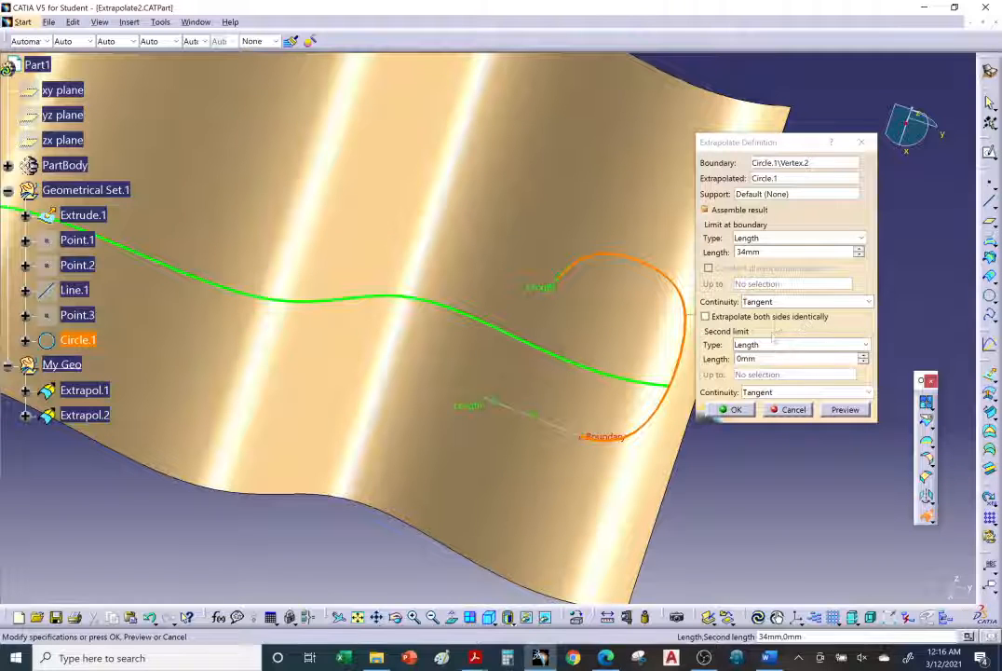
# Assign Extrude.1 as the support of the Circle.1 extrapolation and increase its length to 115 mm
pyautogui.click(755, 194)
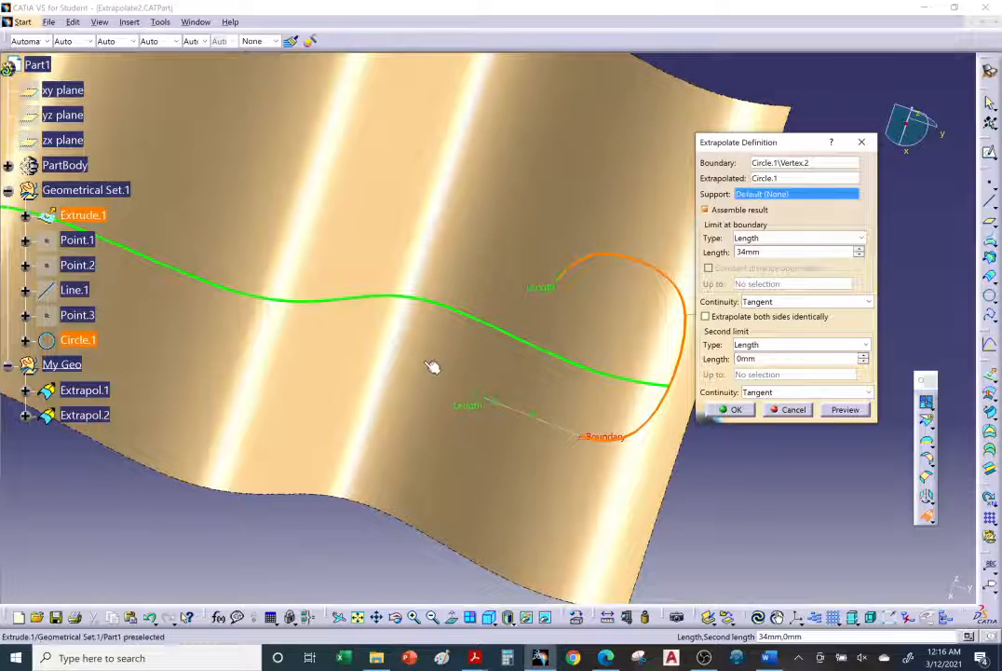
pyautogui.click(438, 473)
pyautogui.moveTo(451, 464); pyautogui.dragTo(480, 389, button='middle')
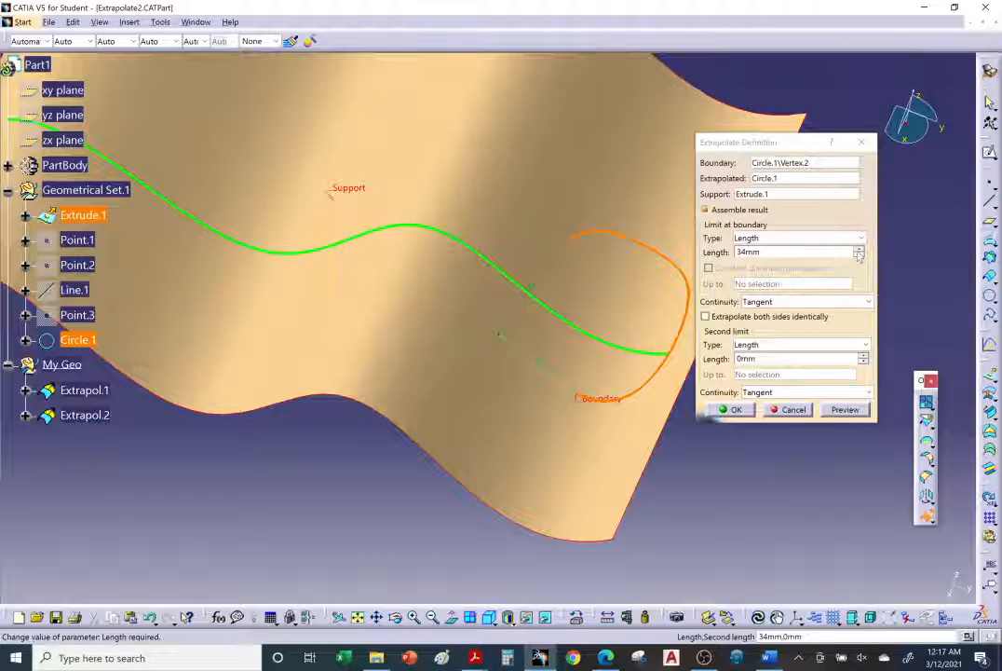
pyautogui.click(858, 249)
pyautogui.click(858, 250)
pyautogui.click(857, 250)
pyautogui.click(857, 250)
pyautogui.click(857, 250)
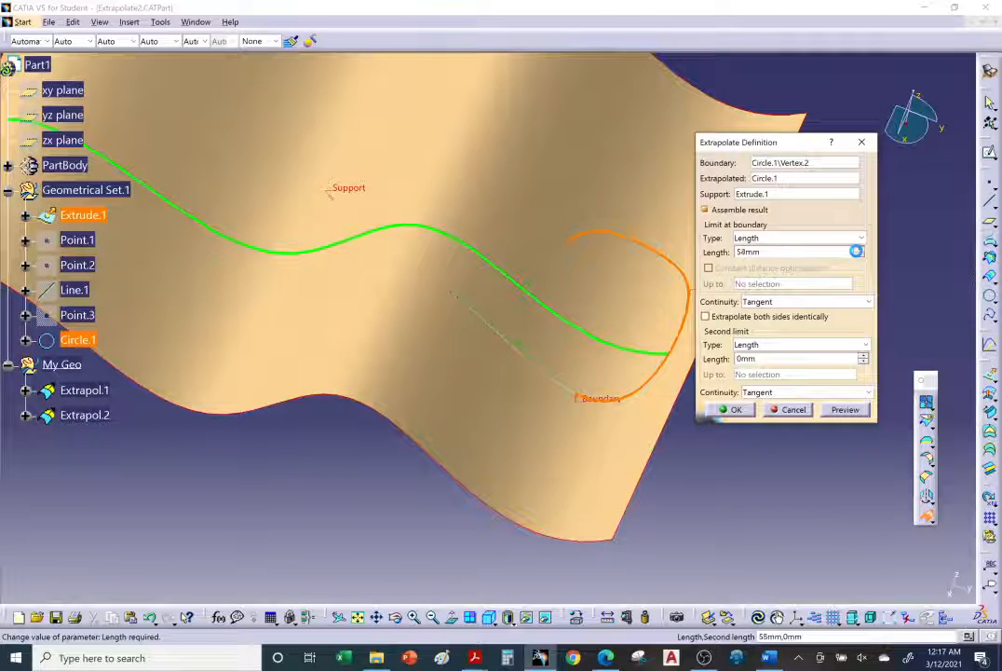
pyautogui.moveTo(856, 251); pyautogui.dragTo(856, 250)
pyautogui.moveTo(586, 371)
pyautogui.mouseDown(button='middle')
pyautogui.moveTo(647, 248)
pyautogui.moveTo(562, 316)
pyautogui.moveTo(562, 282)
pyautogui.moveTo(578, 293)
pyautogui.mouseUp(button='middle')
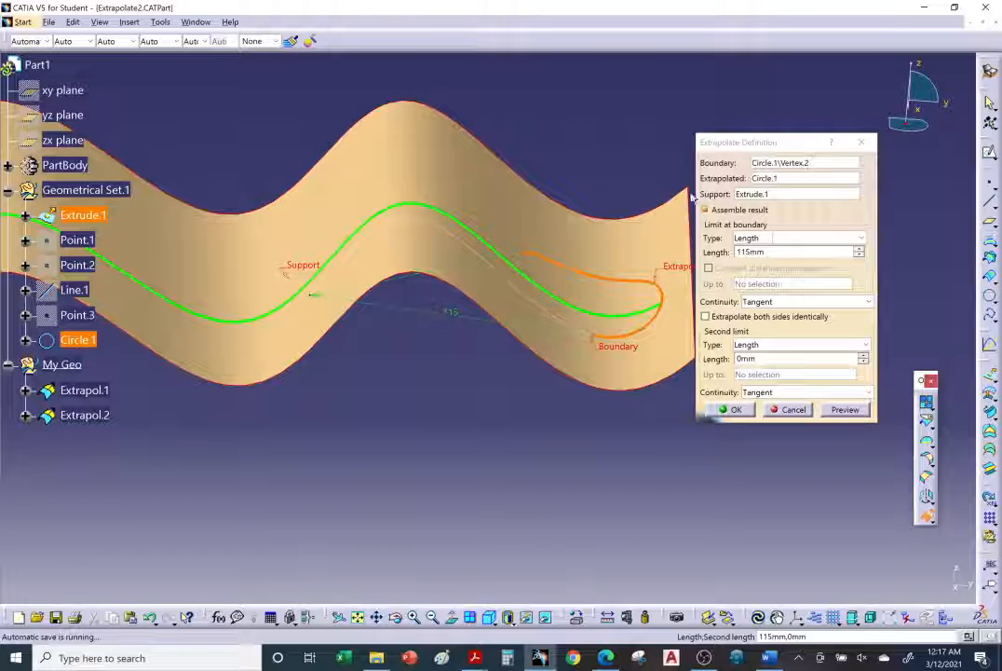
# Clear the support surface from the Circle.1 extrapolation and create the 115 mm tangent extension without it
pyautogui.click(762, 193)
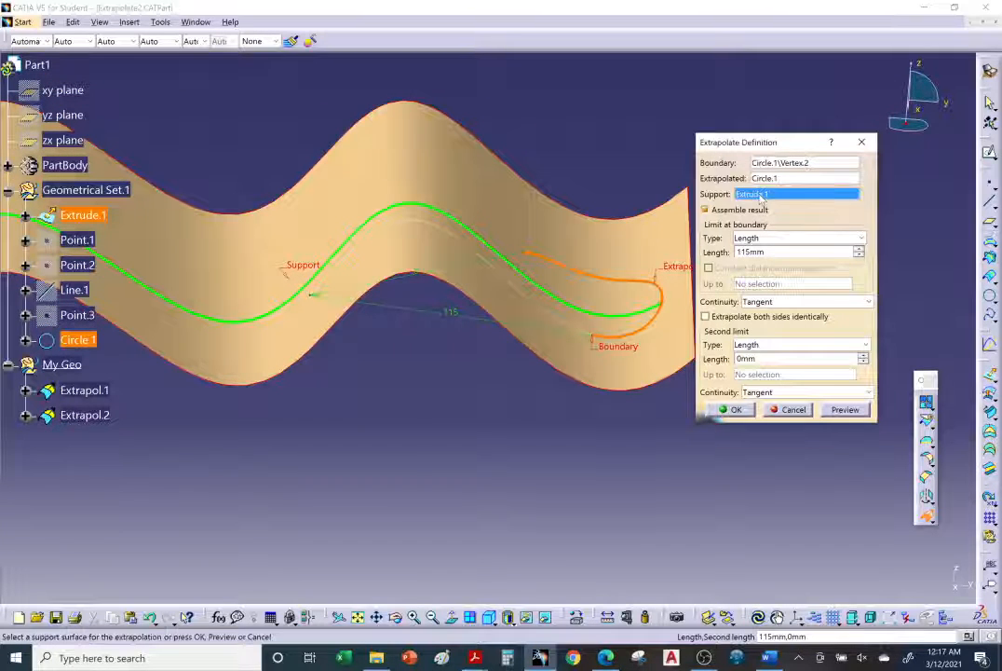
pyautogui.rightClick(761, 194)
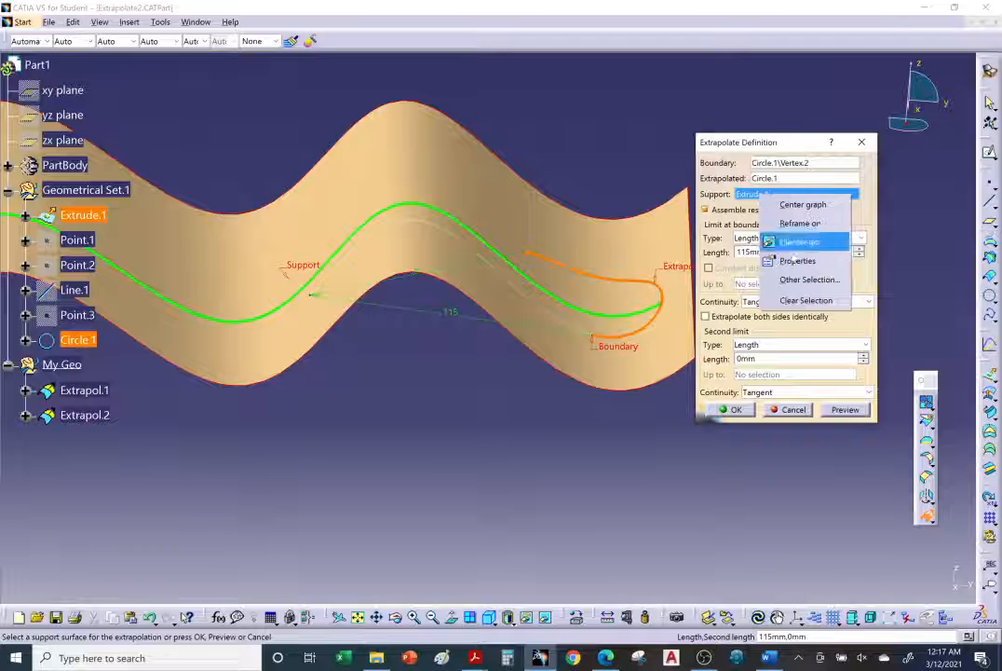
pyautogui.click(806, 300)
pyautogui.moveTo(496, 320); pyautogui.dragTo(505, 267, button='middle')
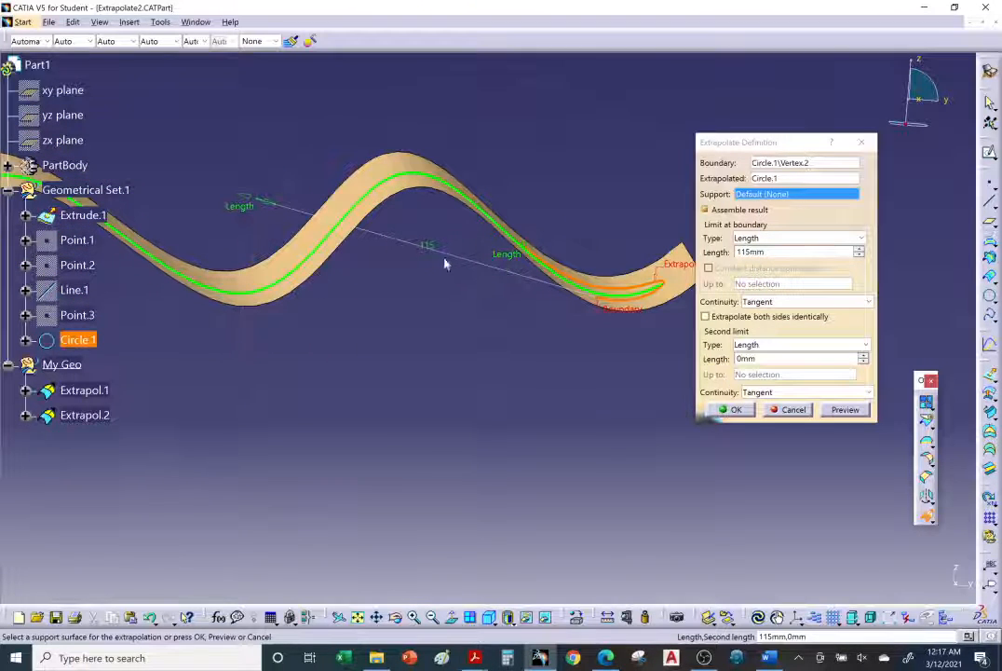
pyautogui.click(731, 410)
pyautogui.moveTo(564, 331)
pyautogui.mouseDown(button='middle')
pyautogui.moveTo(533, 398)
pyautogui.moveTo(555, 308)
pyautogui.moveTo(540, 376)
pyautogui.mouseUp(button='middle')
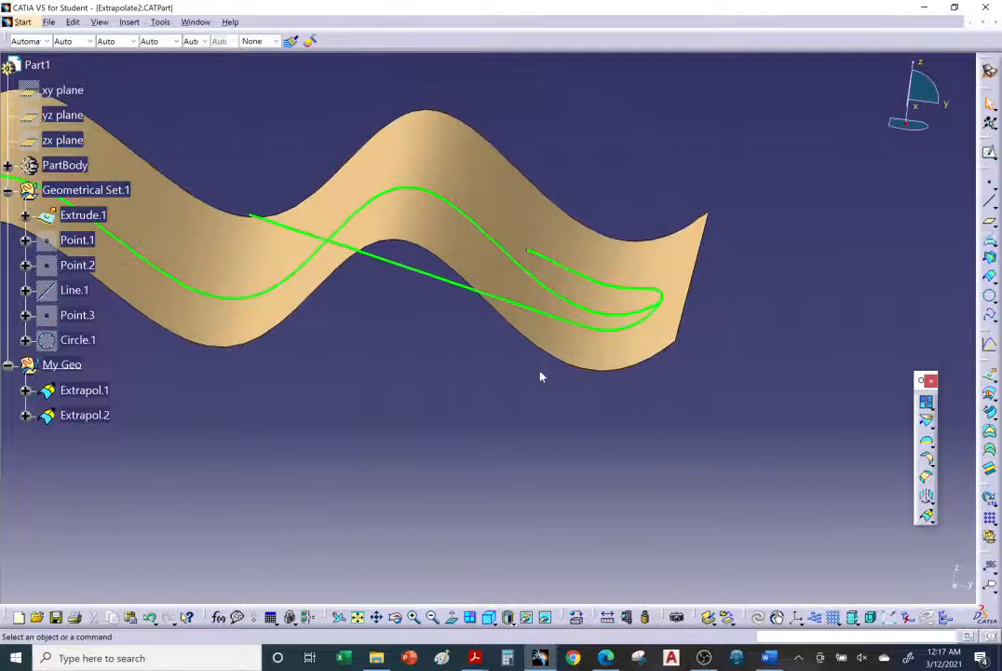
# Edit the 115 mm Circle.1 extrapolation to use Extrude.1 as its support surface
pyautogui.doubleClick(455, 293)
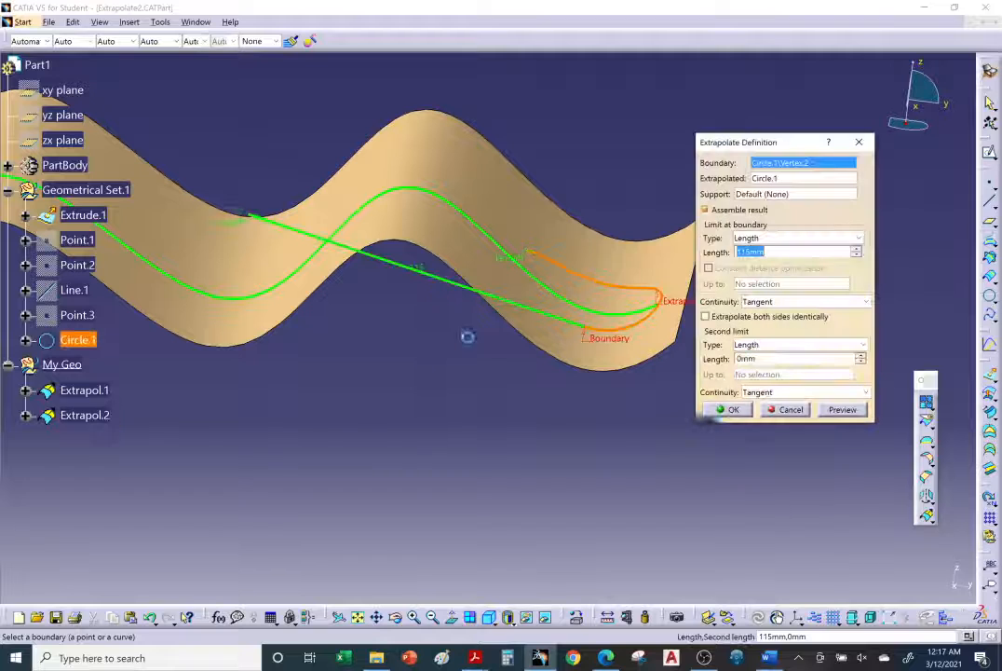
pyautogui.click(752, 195)
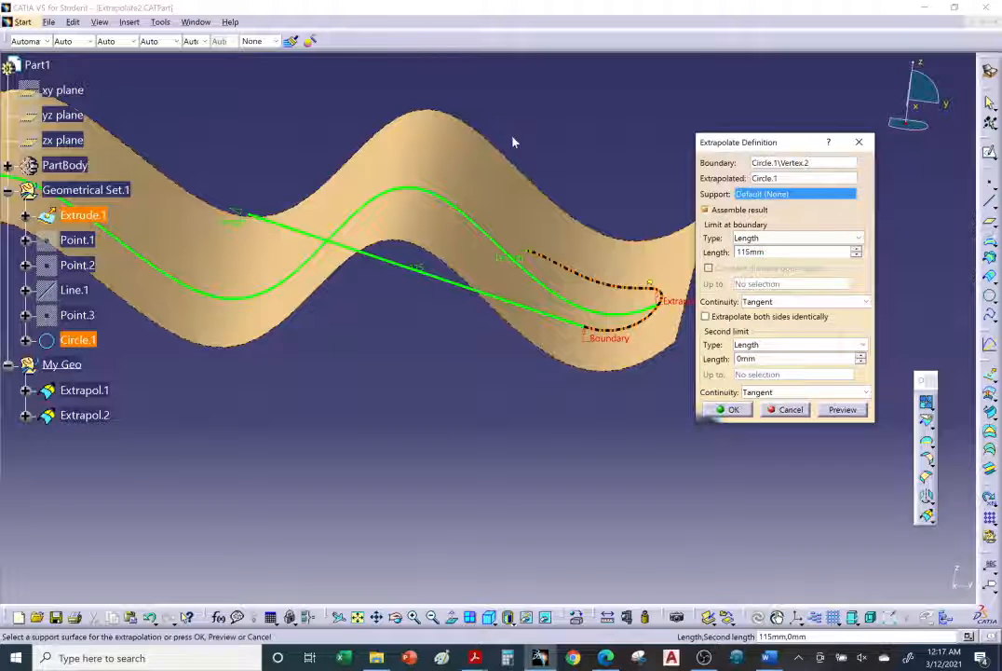
pyautogui.click(481, 163)
pyautogui.moveTo(405, 282); pyautogui.dragTo(496, 471, button='middle')
pyautogui.click(732, 410)
pyautogui.moveTo(507, 429); pyautogui.dragTo(549, 416, button='middle')
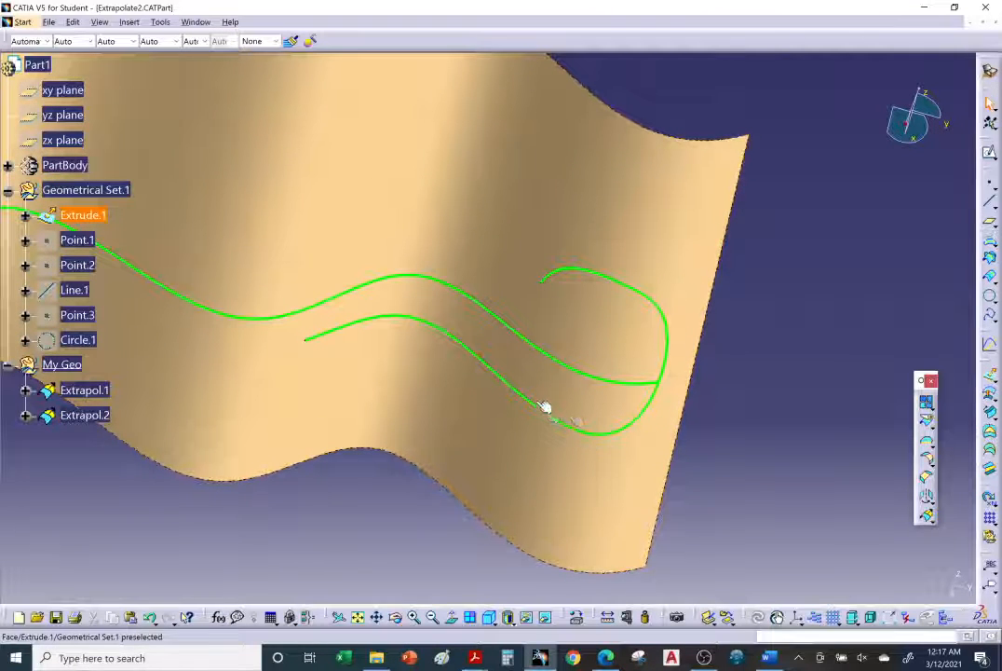
# Reopen the supported Circle.1 extrapolation and set its continuity to Curvature
pyautogui.doubleClick(510, 385)
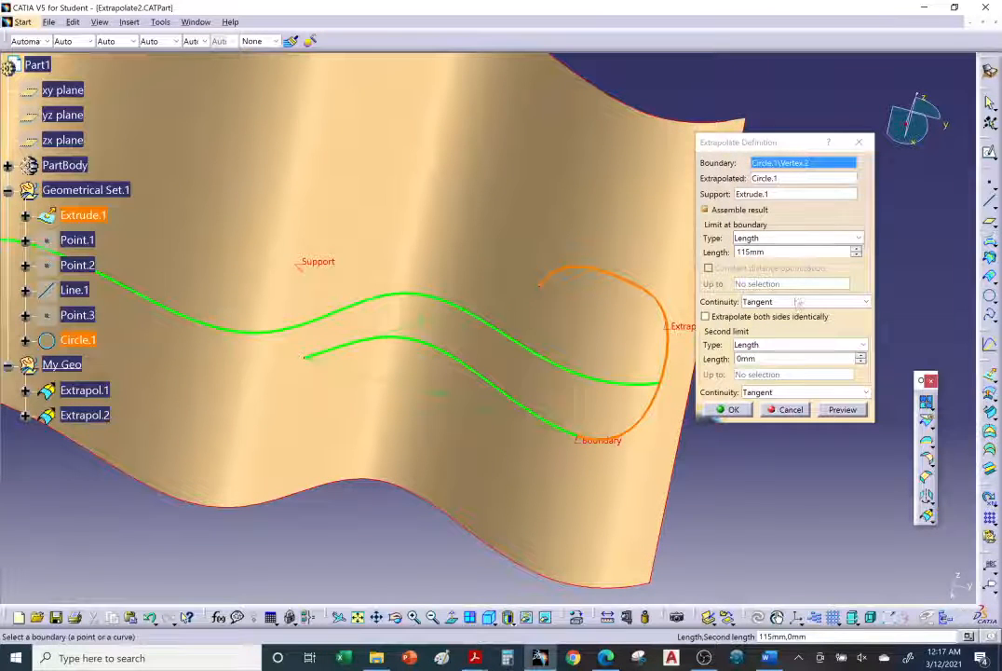
pyautogui.click(798, 302)
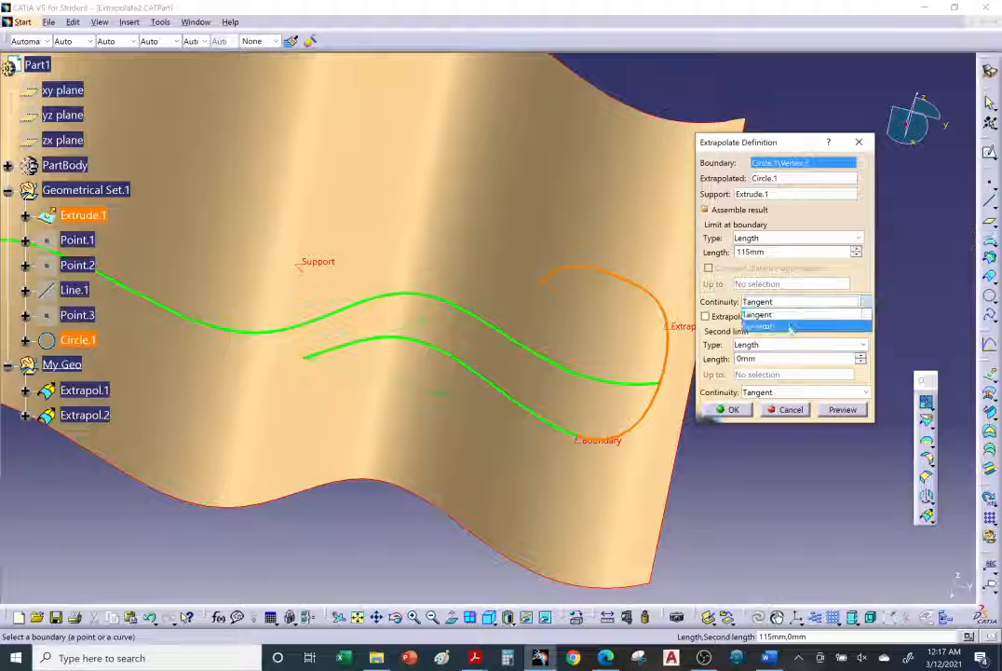
pyautogui.click(790, 327)
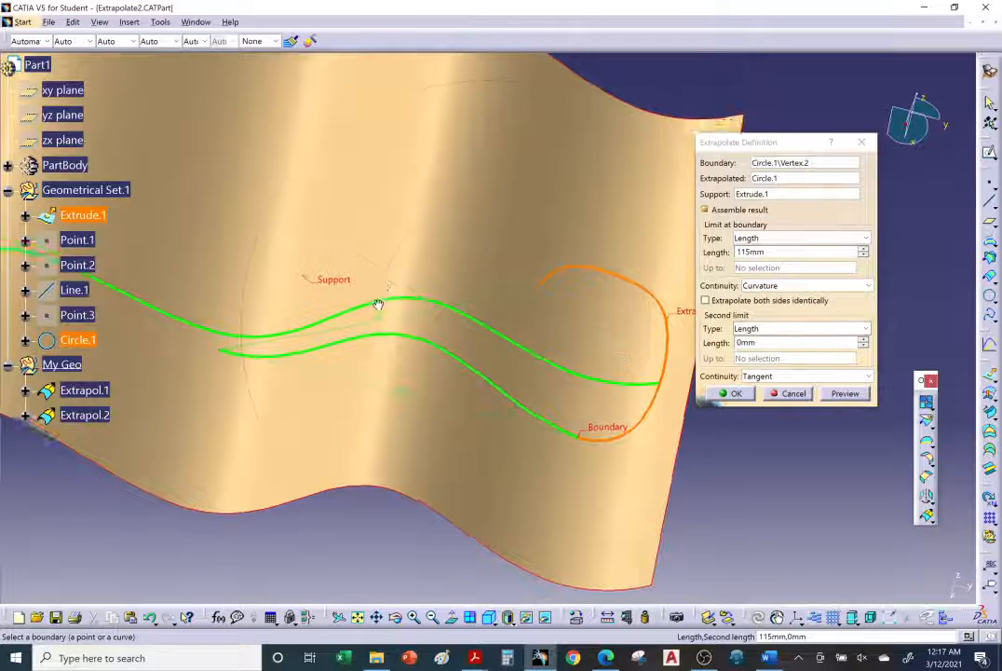
pyautogui.moveTo(379, 304); pyautogui.dragTo(468, 434, button='middle')
pyautogui.moveTo(394, 372); pyautogui.dragTo(426, 426, button='middle')
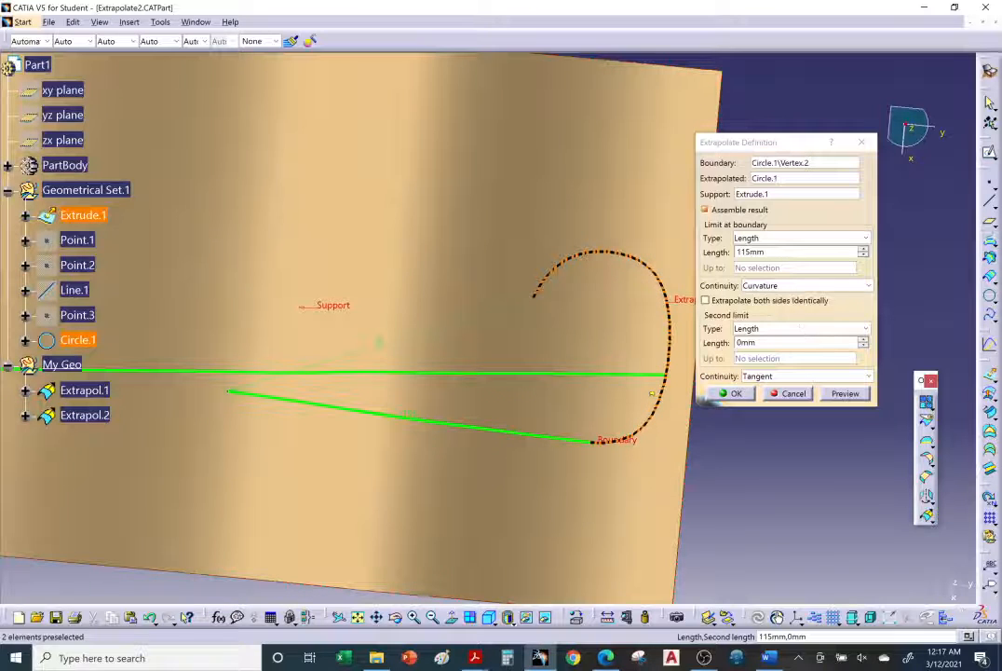
# Switch the Circle.1 extrapolation to Tangent for comparison, return it to Curvature and apply the definition
pyautogui.click(790, 287)
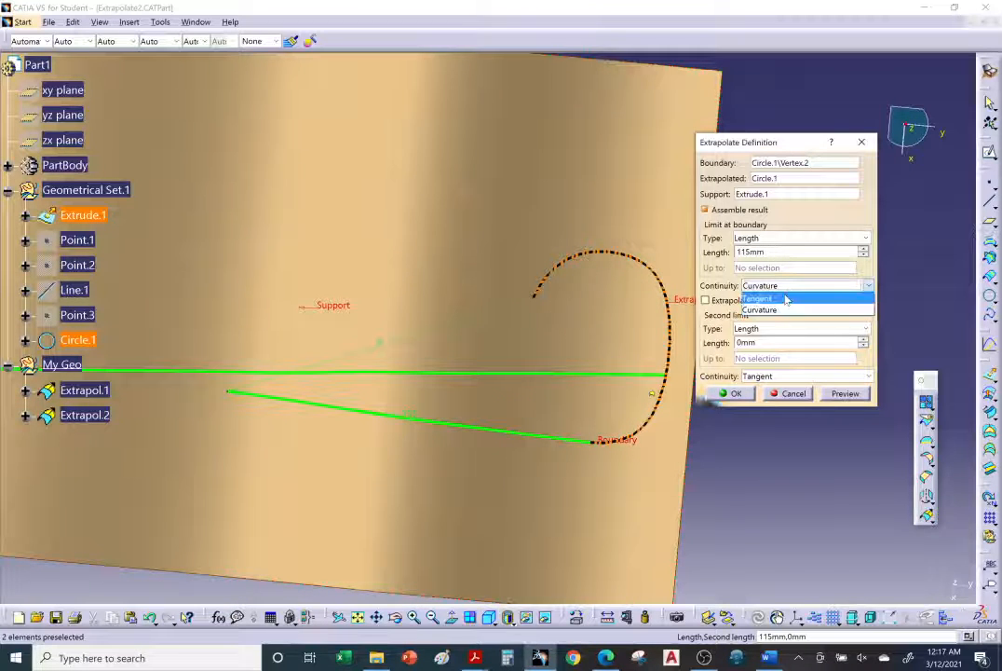
pyautogui.click(785, 299)
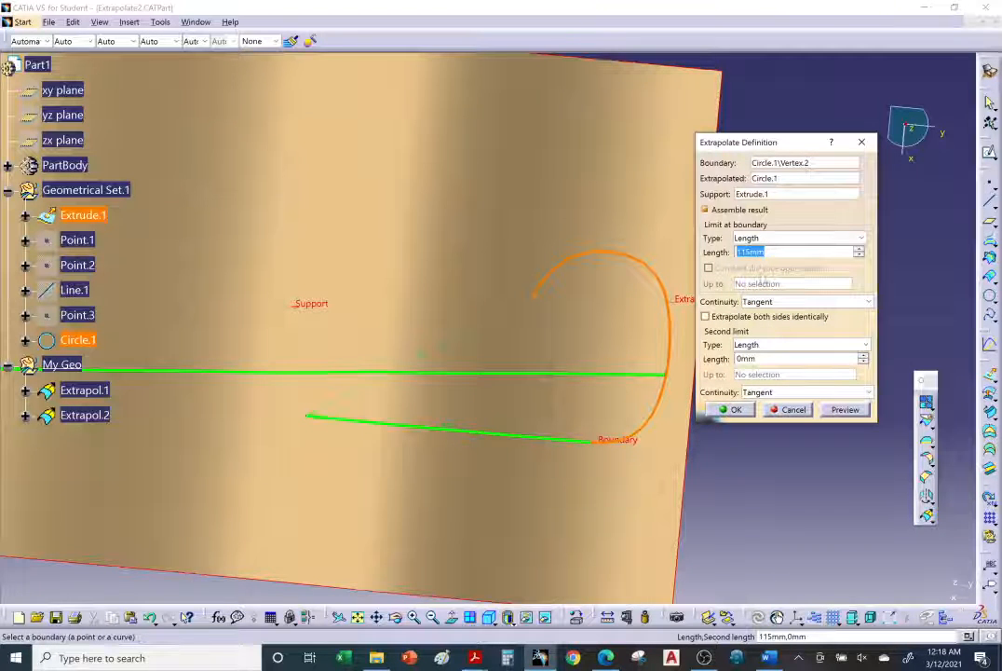
pyautogui.click(776, 304)
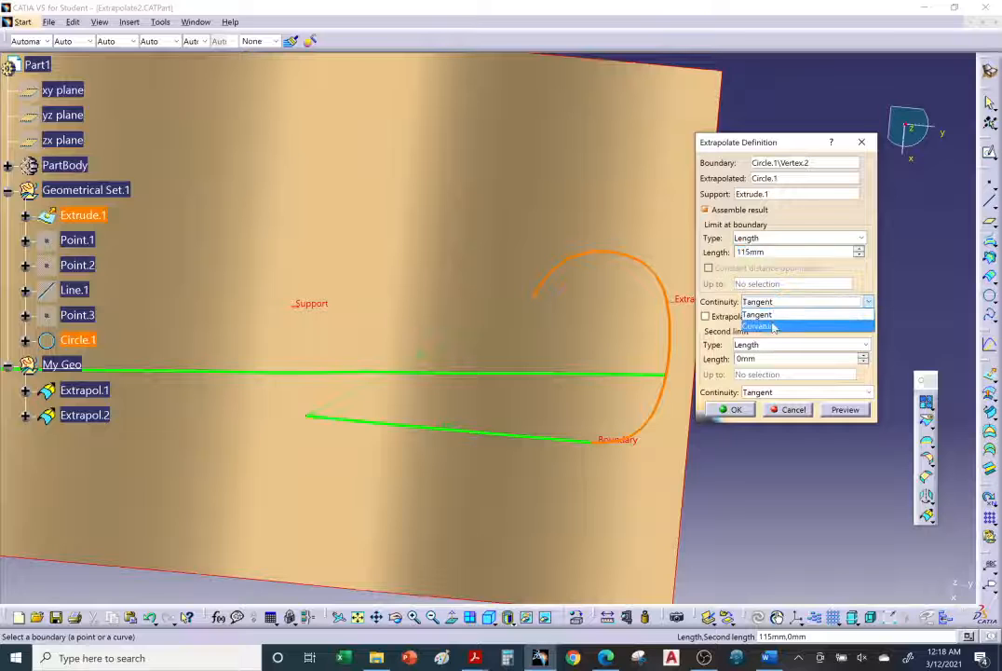
pyautogui.click(760, 325)
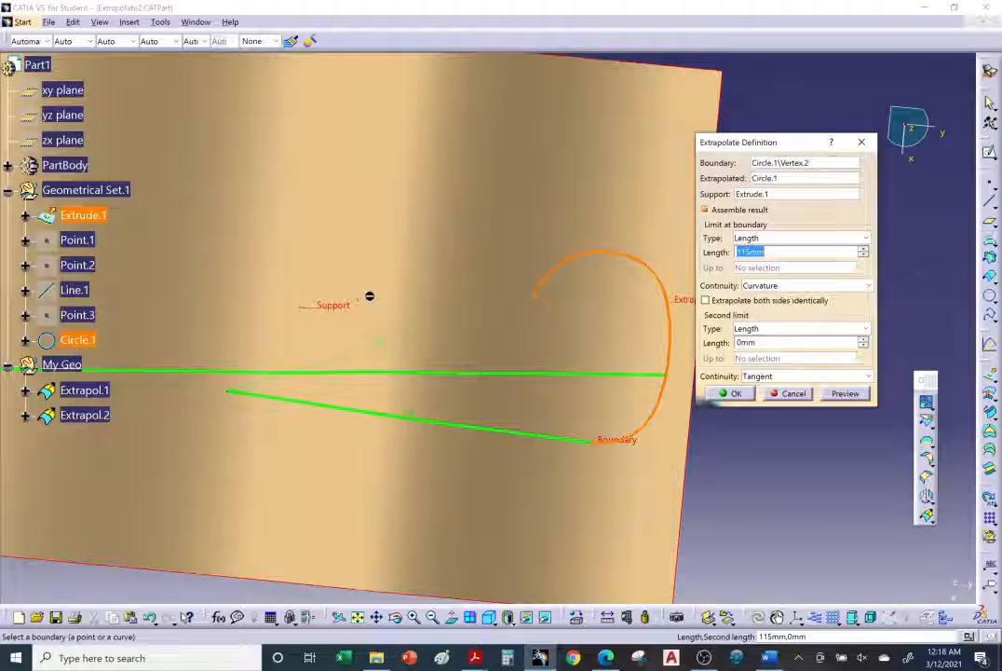
pyautogui.moveTo(463, 406)
pyautogui.mouseDown(button='middle')
pyautogui.moveTo(456, 251)
pyautogui.moveTo(570, 454)
pyautogui.moveTo(526, 309)
pyautogui.moveTo(582, 441)
pyautogui.moveTo(407, 354)
pyautogui.moveTo(540, 425)
pyautogui.mouseUp(button='middle')
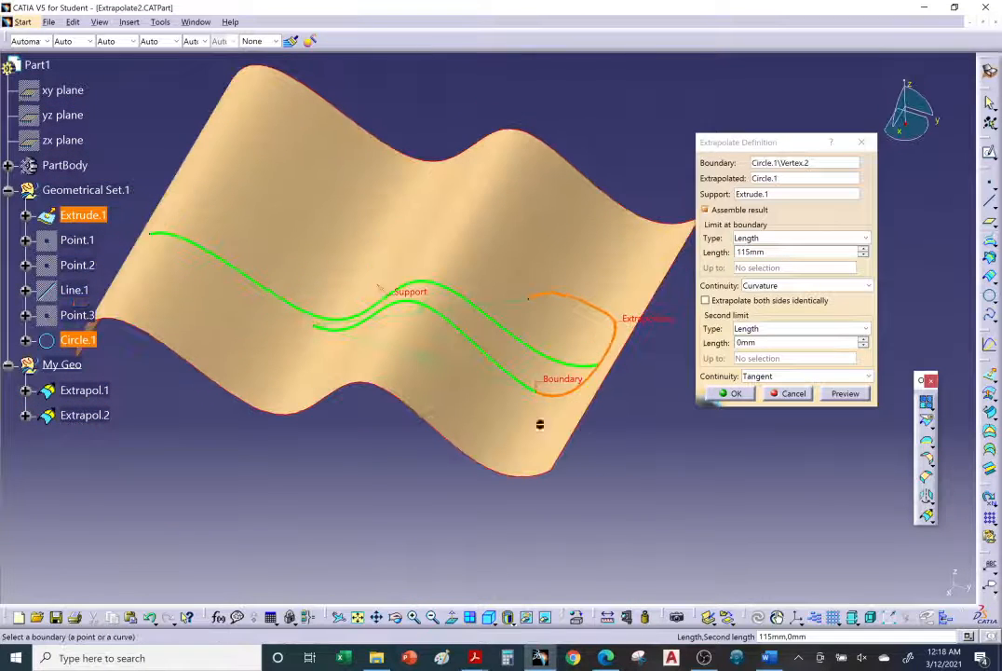
pyautogui.click(732, 395)
pyautogui.moveTo(554, 355)
pyautogui.mouseDown(button='middle')
pyautogui.moveTo(556, 335)
pyautogui.moveTo(568, 330)
pyautogui.moveTo(317, 367)
pyautogui.moveTo(479, 377)
pyautogui.moveTo(559, 393)
pyautogui.mouseUp(button='middle')
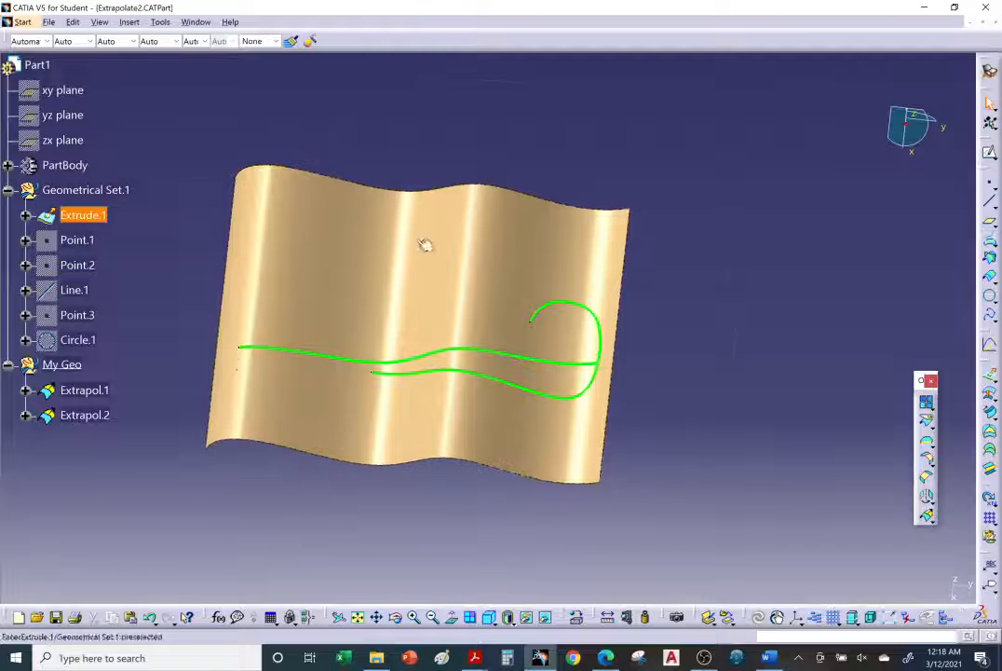
pyautogui.moveTo(425, 242)
pyautogui.mouseDown(button='middle')
pyautogui.moveTo(410, 378)
pyautogui.moveTo(623, 331)
pyautogui.moveTo(298, 253)
pyautogui.moveTo(313, 286)
pyautogui.mouseUp(button='middle')
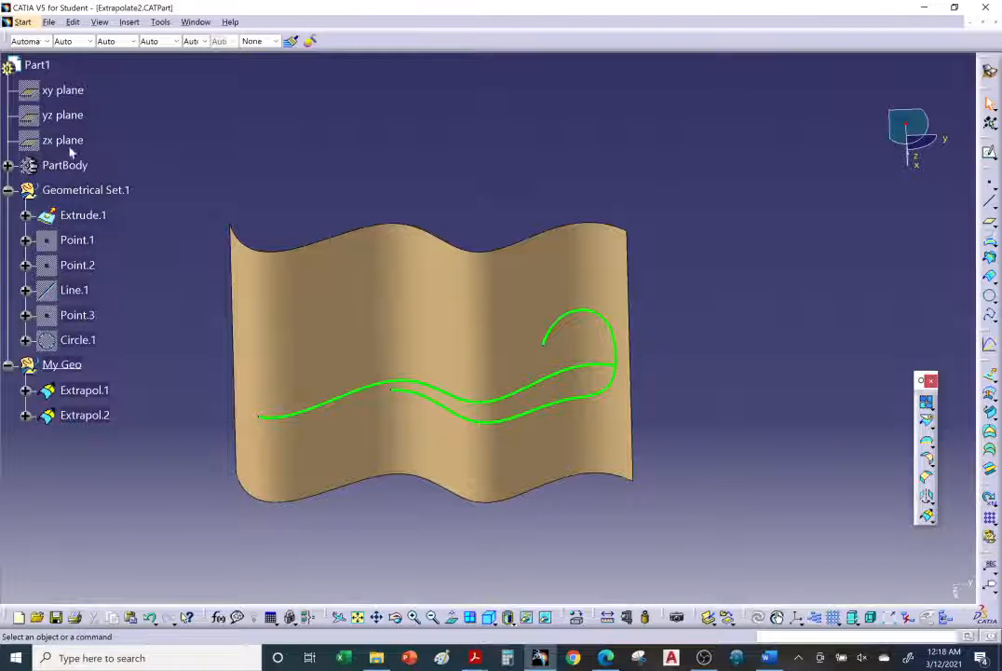
# Show the yz plane and open a new sketch on it
pyautogui.click(61, 115)
pyautogui.rightClick(64, 117)
pyautogui.click(90, 164)
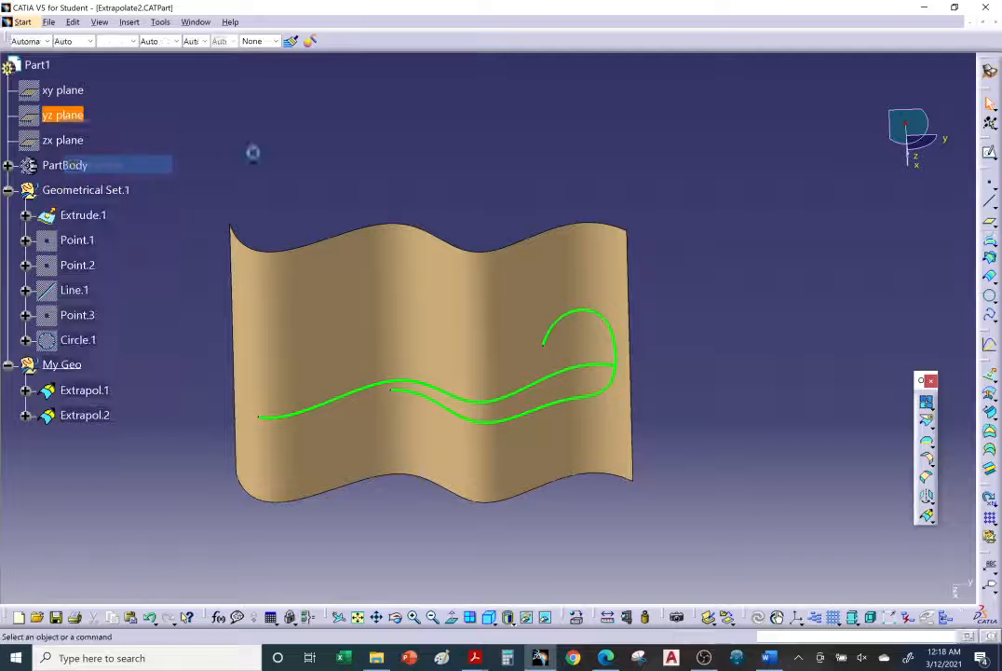
pyautogui.moveTo(252, 183)
pyautogui.mouseDown(button='middle')
pyautogui.moveTo(380, 340)
pyautogui.moveTo(380, 283)
pyautogui.moveTo(484, 410)
pyautogui.moveTo(534, 198)
pyautogui.mouseUp(button='middle')
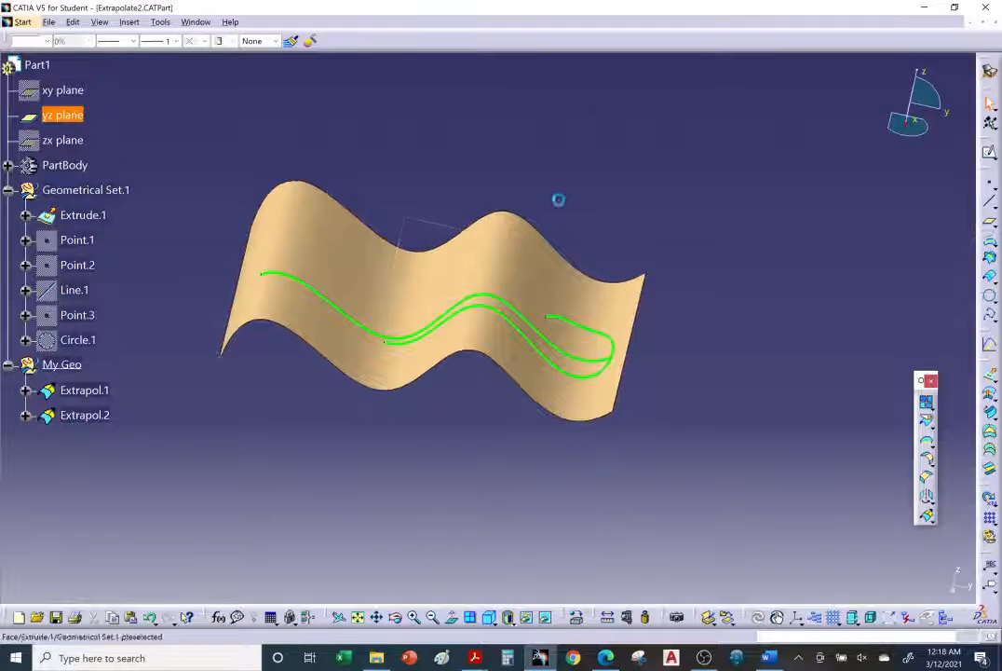
pyautogui.click(990, 153)
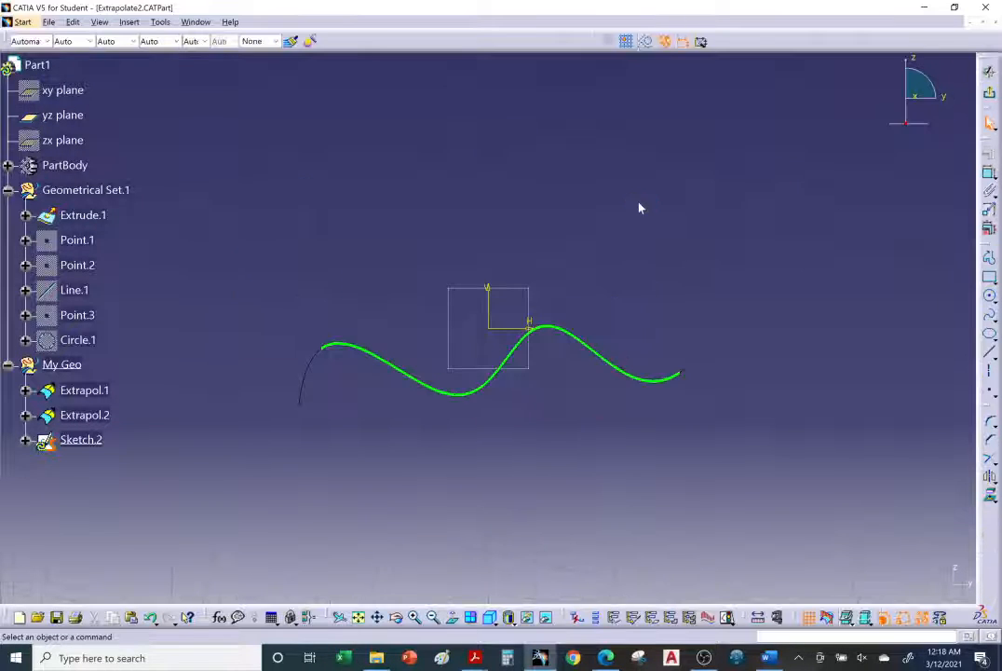
# Sketch a three-point arc of about 45 mm radius above the wavy surface, align its centre vertically with its endpoints, and exit the sketch
pyautogui.click(990, 296)
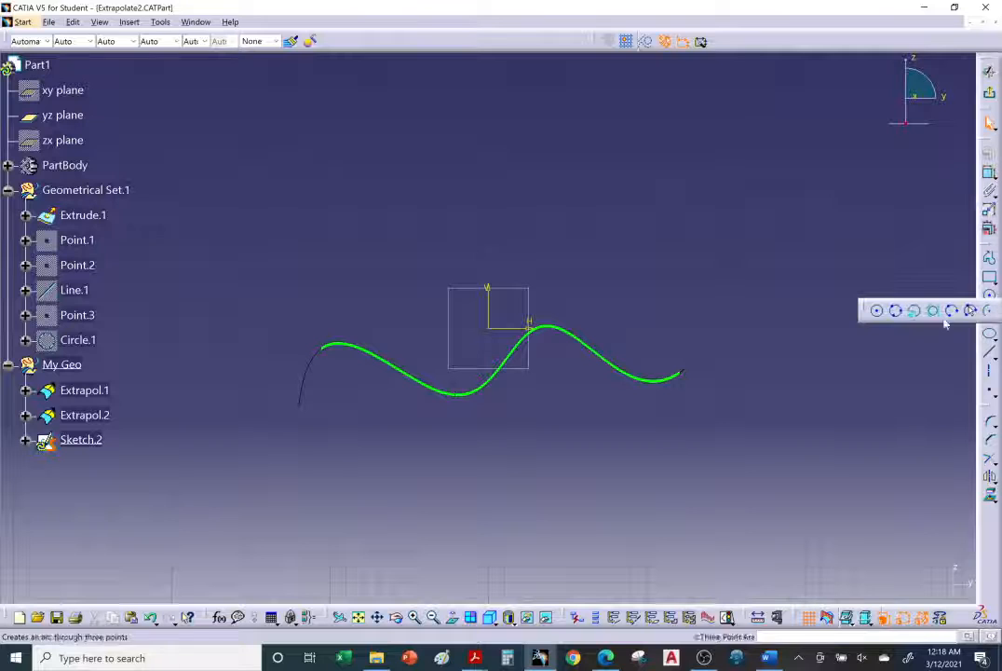
pyautogui.click(970, 311)
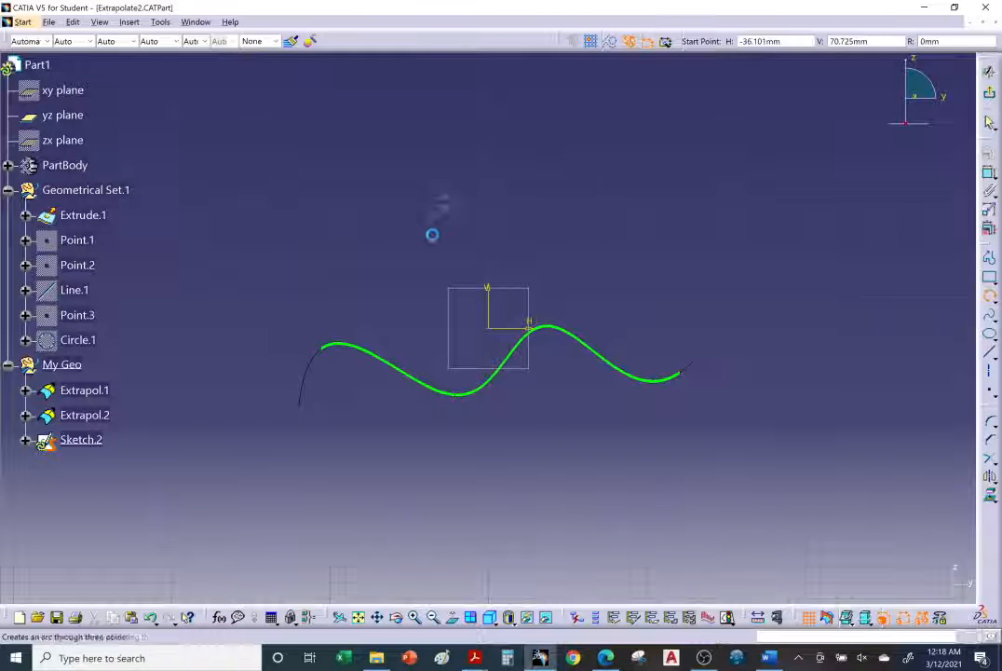
pyautogui.click(489, 268)
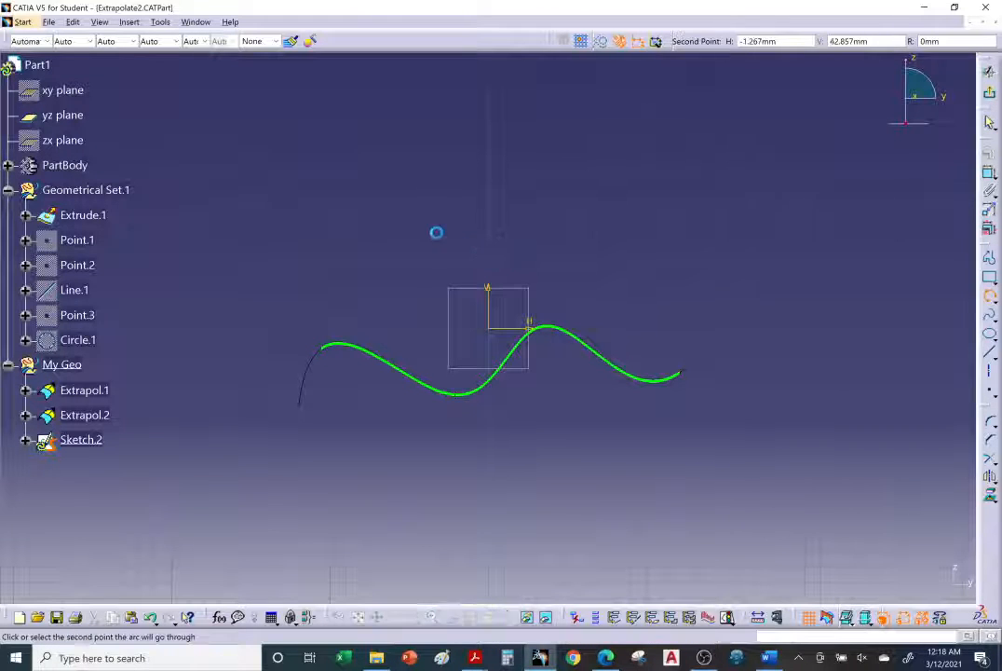
pyautogui.click(419, 230)
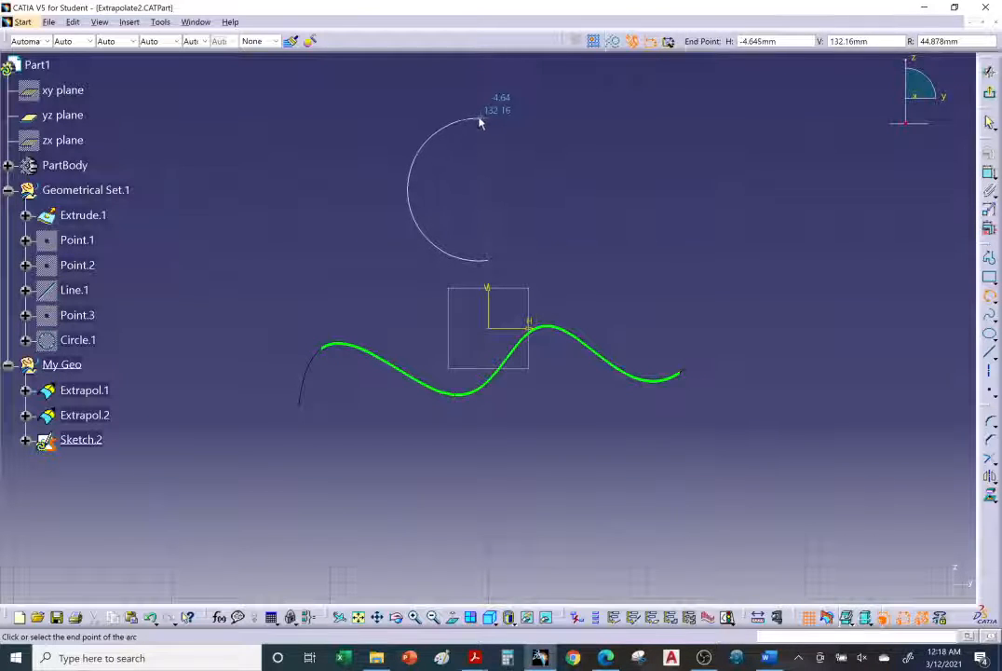
pyautogui.click(486, 118)
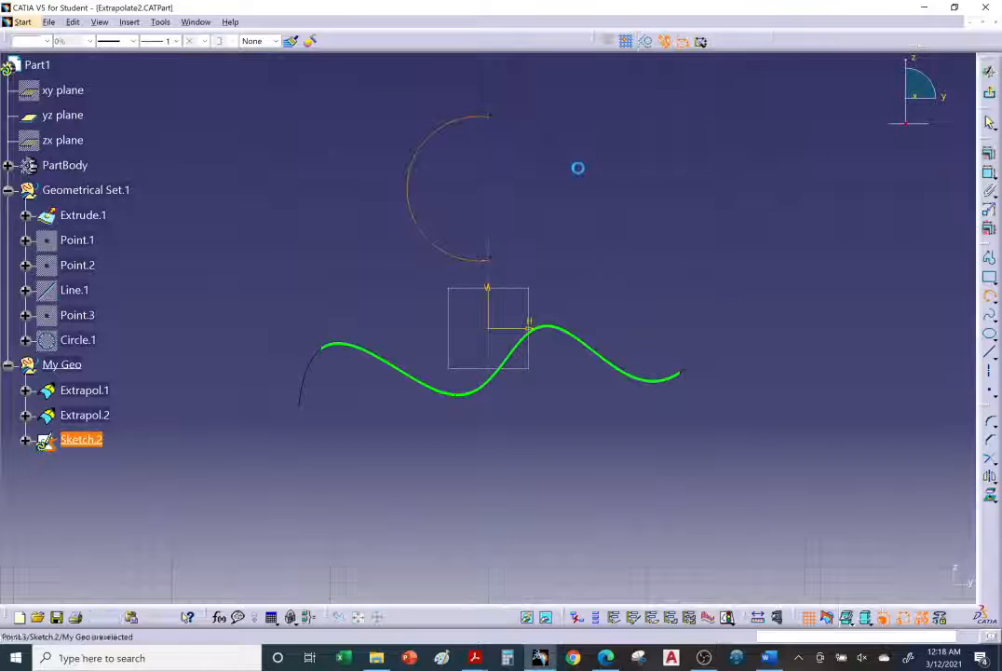
pyautogui.click(593, 200)
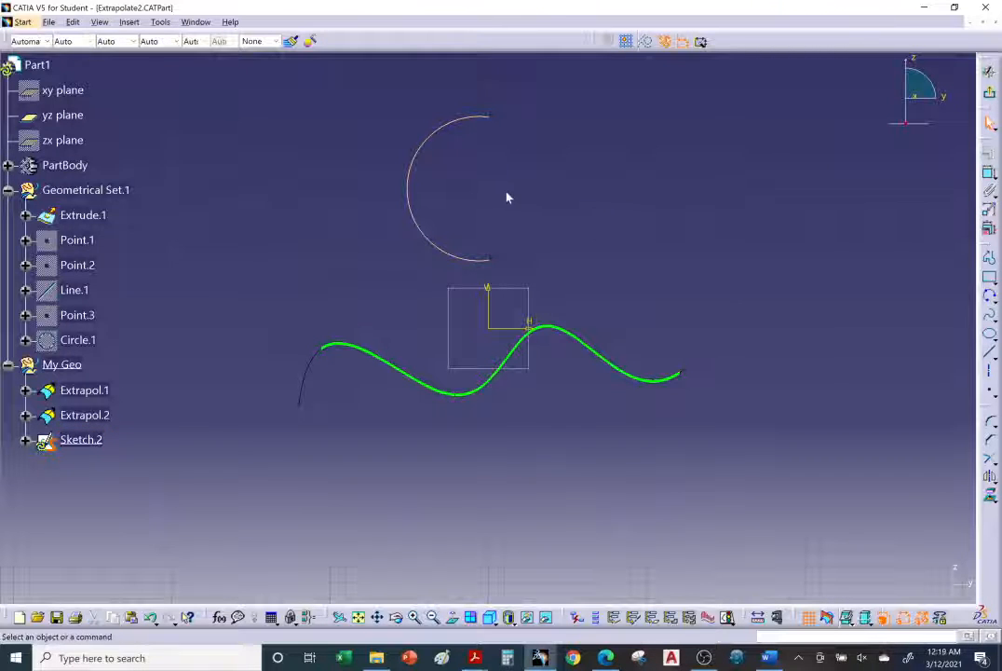
pyautogui.moveTo(480, 189); pyautogui.dragTo(491, 191)
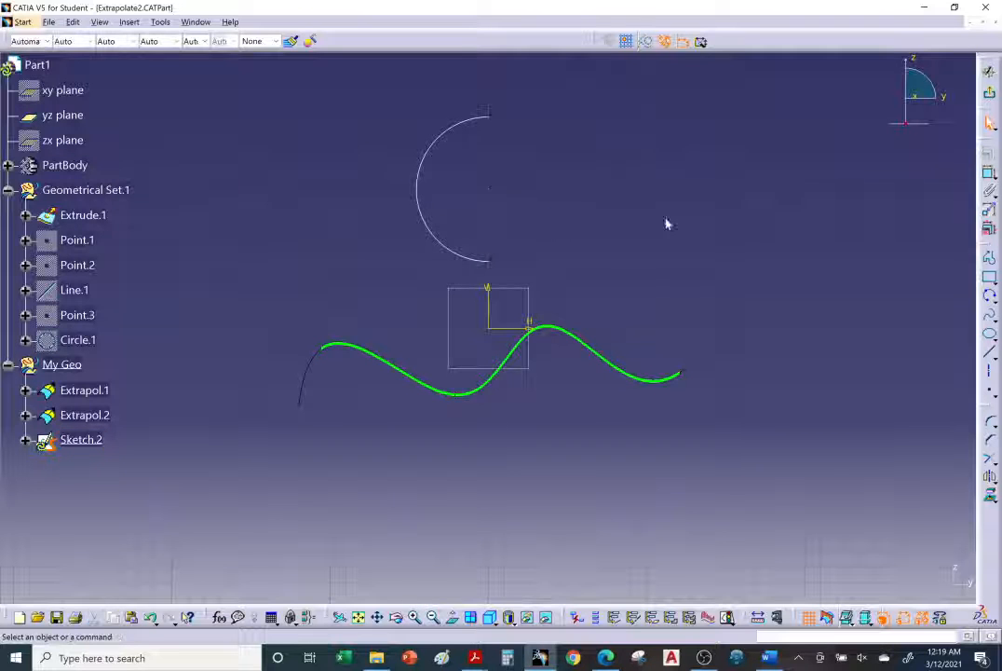
pyautogui.click(990, 73)
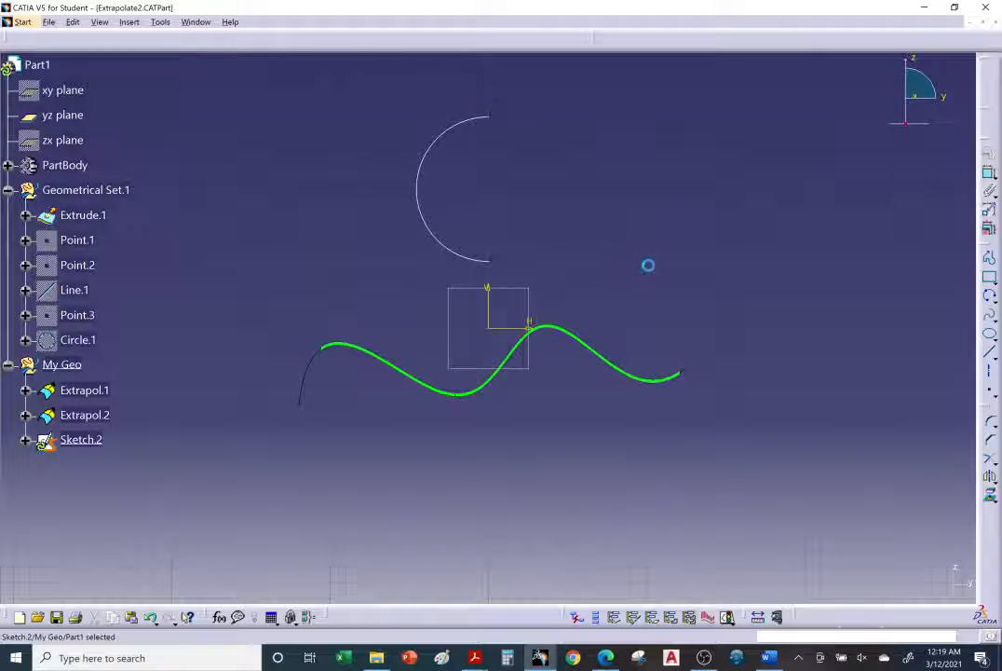
# Extrude the arc sketch into a surface normal to the sketch, with limits of 103 mm and 75 mm
pyautogui.moveTo(599, 332); pyautogui.dragTo(601, 306, button='middle')
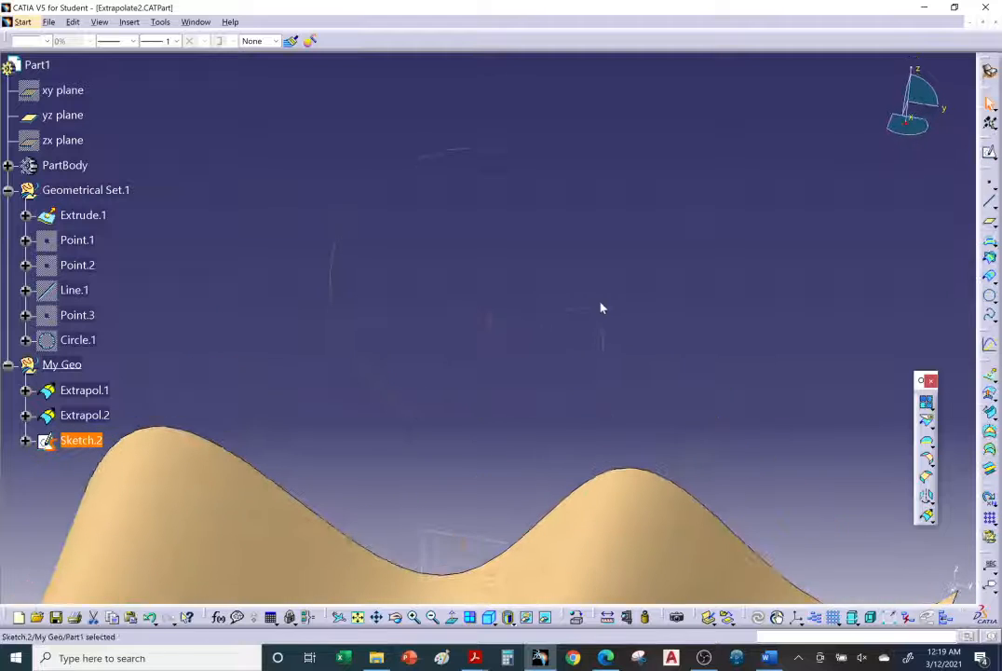
pyautogui.click(441, 152)
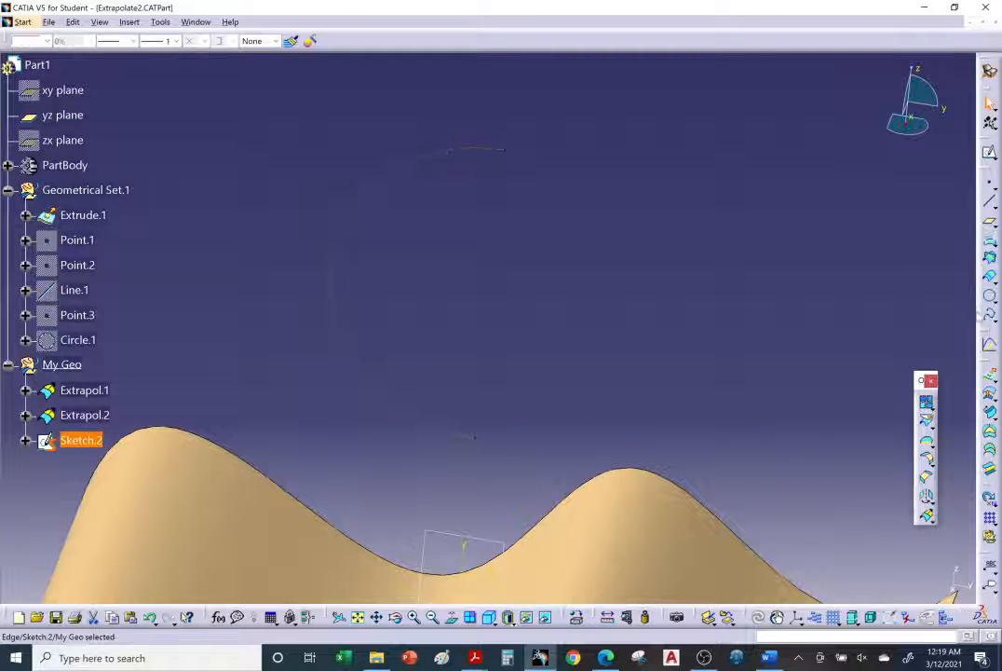
pyautogui.click(990, 374)
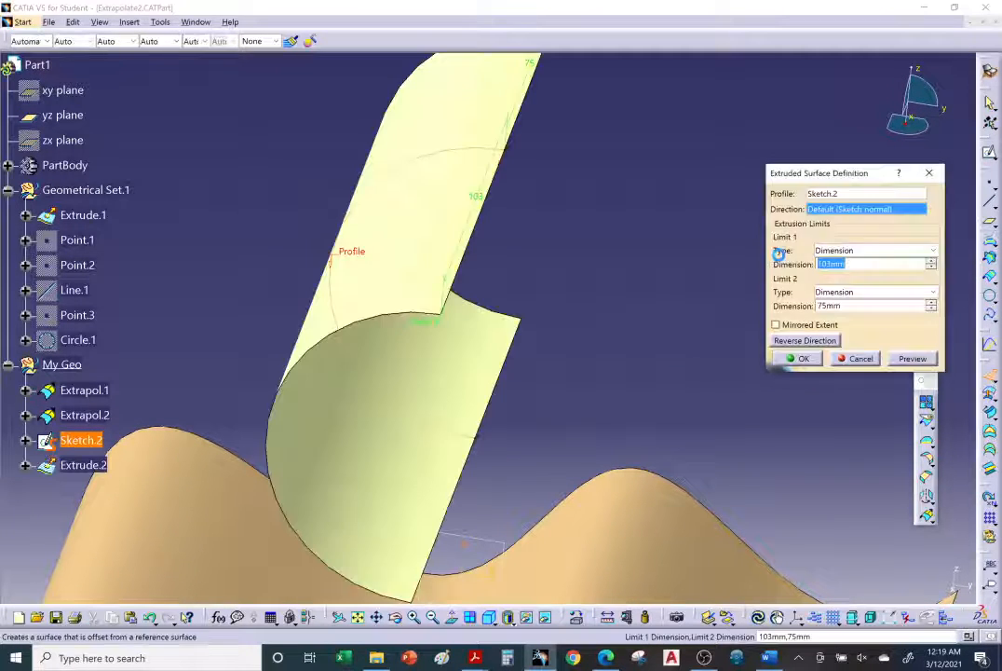
pyautogui.moveTo(486, 350)
pyautogui.mouseDown(button='middle')
pyautogui.moveTo(600, 352)
pyautogui.moveTo(542, 335)
pyautogui.moveTo(550, 358)
pyautogui.moveTo(612, 347)
pyautogui.moveTo(521, 390)
pyautogui.moveTo(410, 341)
pyautogui.moveTo(445, 320)
pyautogui.moveTo(441, 366)
pyautogui.moveTo(474, 350)
pyautogui.moveTo(568, 340)
pyautogui.moveTo(535, 351)
pyautogui.moveTo(425, 328)
pyautogui.moveTo(416, 266)
pyautogui.moveTo(450, 274)
pyautogui.moveTo(368, 365)
pyautogui.mouseUp(button='middle')
pyautogui.click(798, 359)
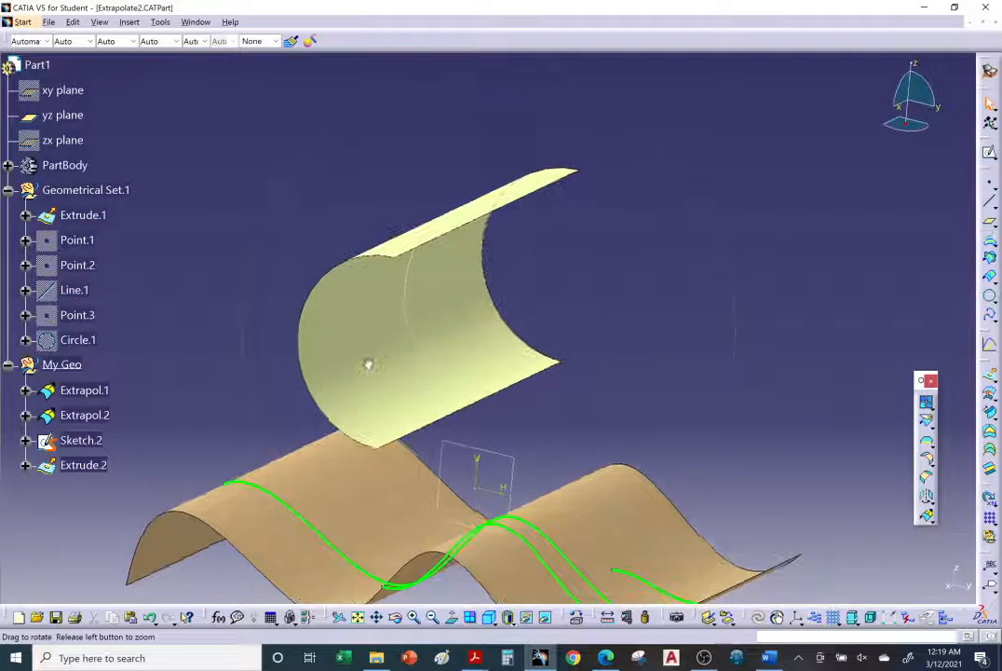
pyautogui.moveTo(624, 380); pyautogui.dragTo(671, 350, button='middle')
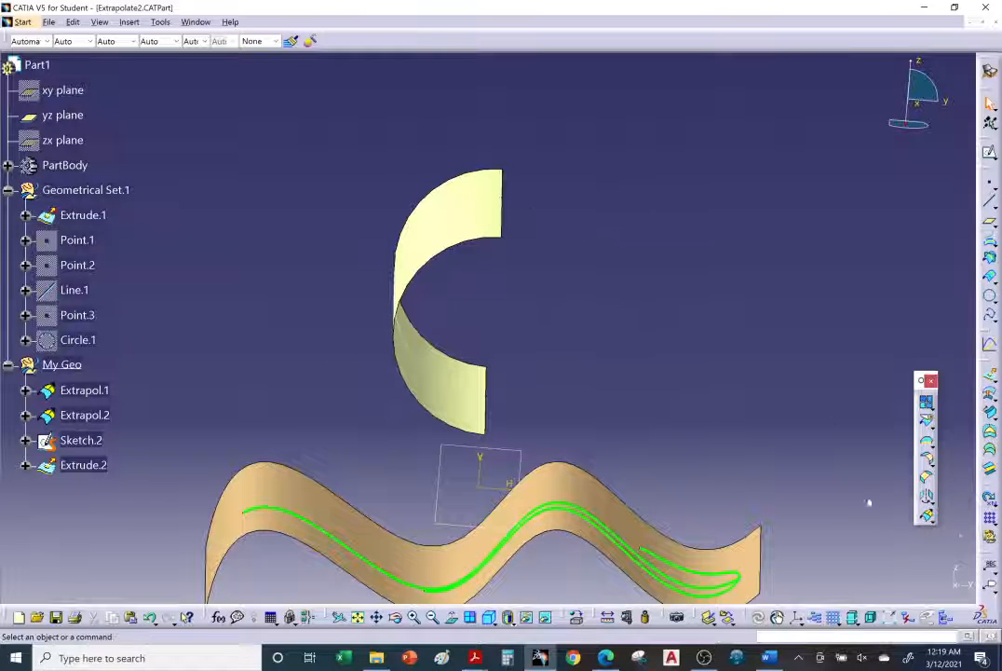
# Start an extrapolation of Extrude.2 from its upper straight edge with 115 mm length and Curvature continuity
pyautogui.click(927, 516)
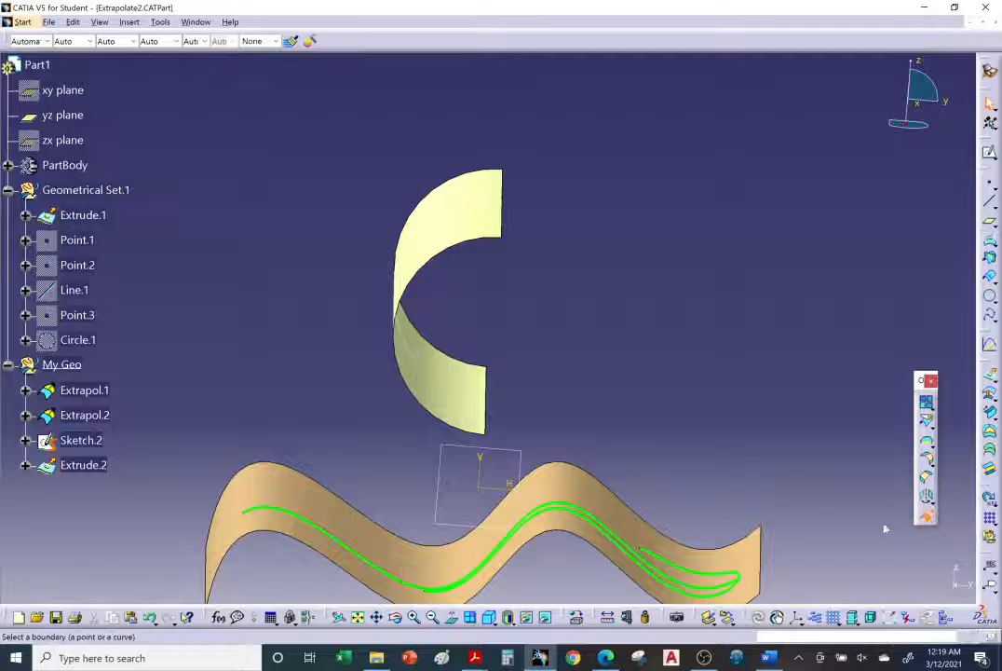
pyautogui.click(505, 233)
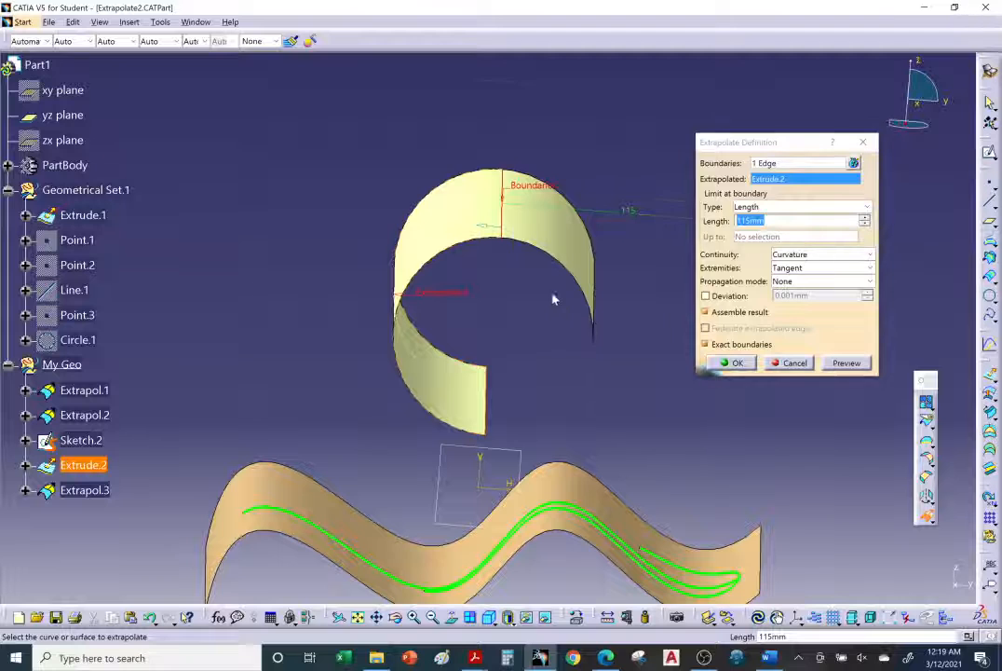
pyautogui.moveTo(559, 297); pyautogui.dragTo(551, 273, button='middle')
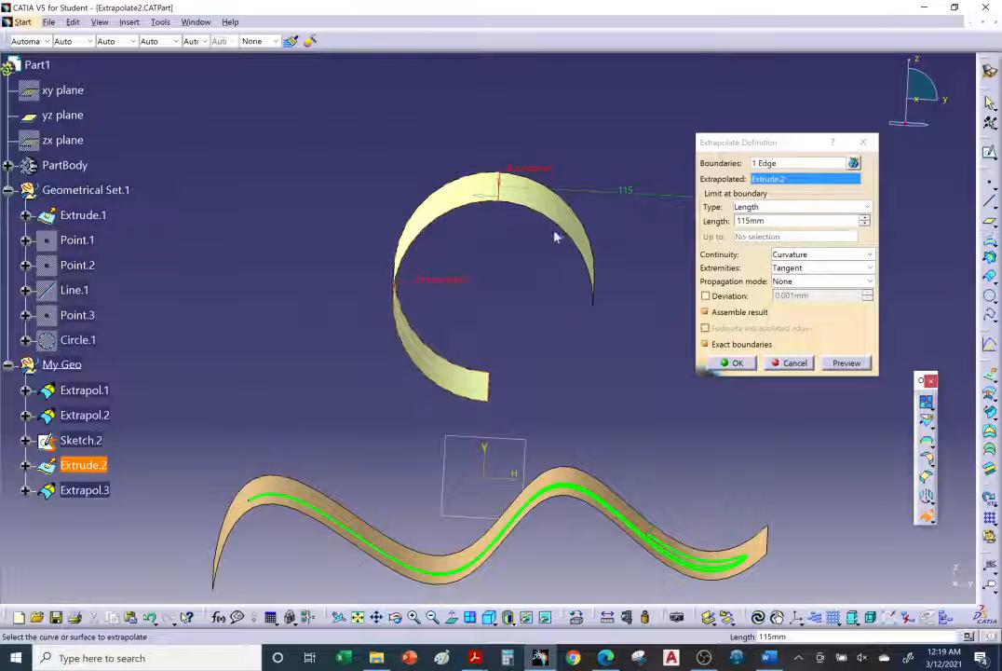
# Change the continuity of the Extrude.2 surface extrapolation to Tangent
pyautogui.click(820, 254)
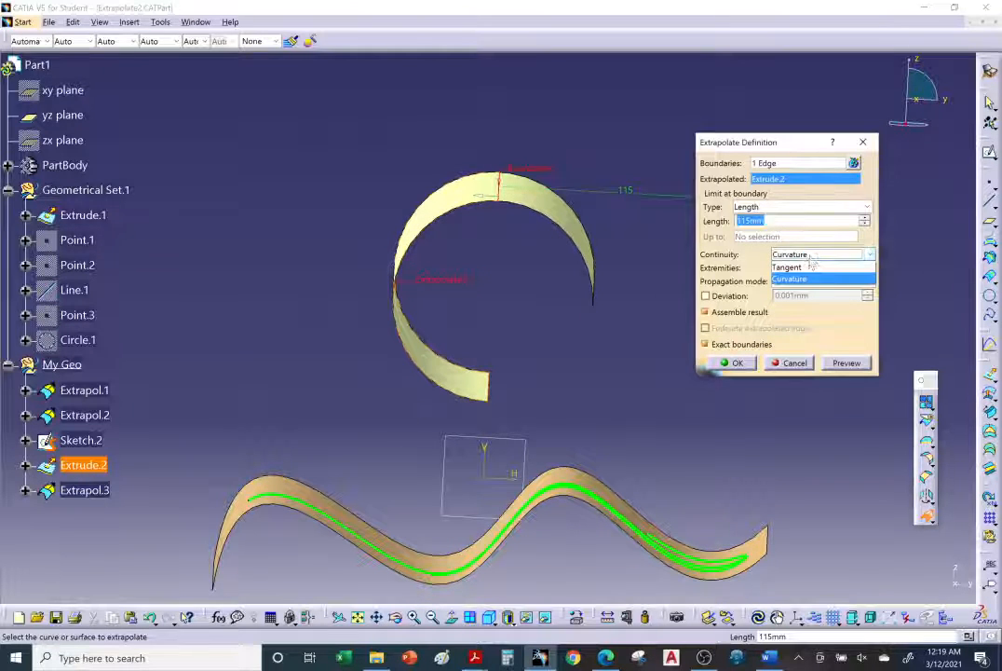
pyautogui.click(792, 274)
pyautogui.moveTo(643, 306); pyautogui.dragTo(466, 287, button='middle')
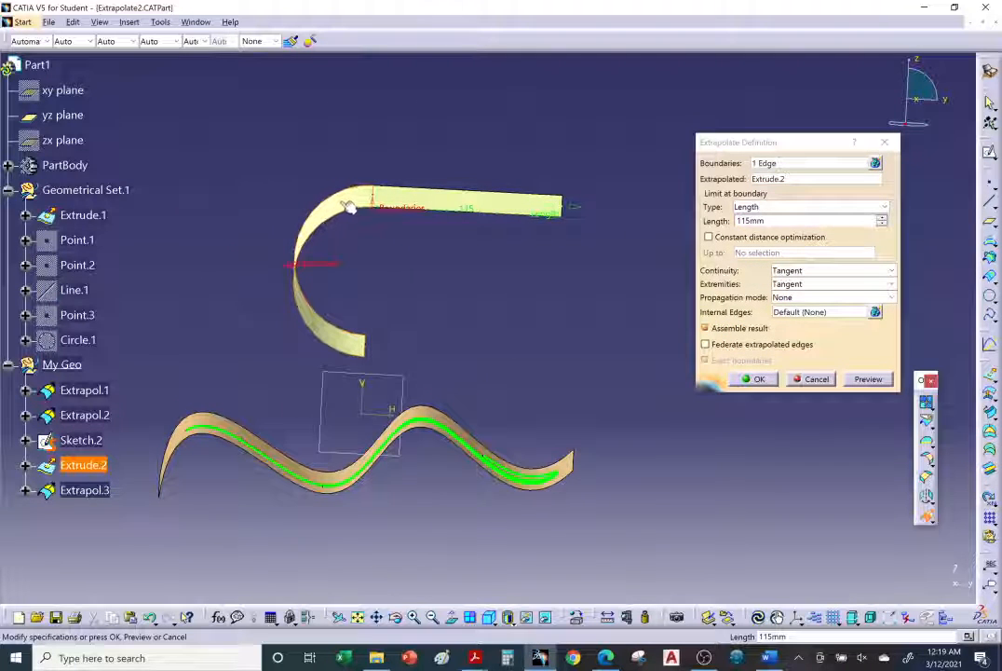
# Set the Extrude.2 extrapolation to Curvature continuity with a length of 146 mm and inspect the curved extension
pyautogui.click(813, 271)
pyautogui.click(792, 284)
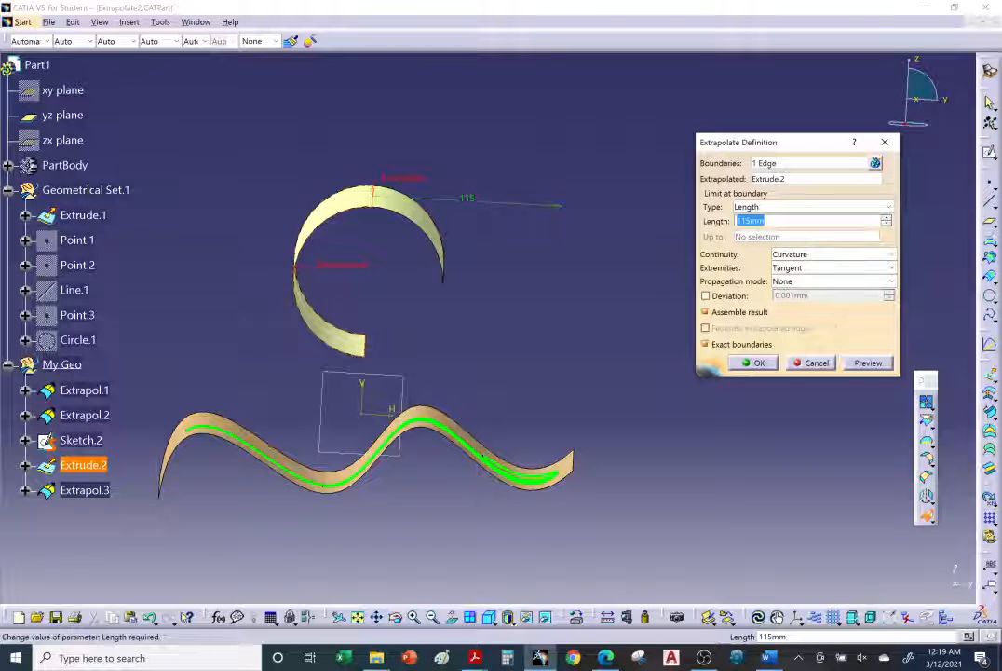
pyautogui.click(886, 219)
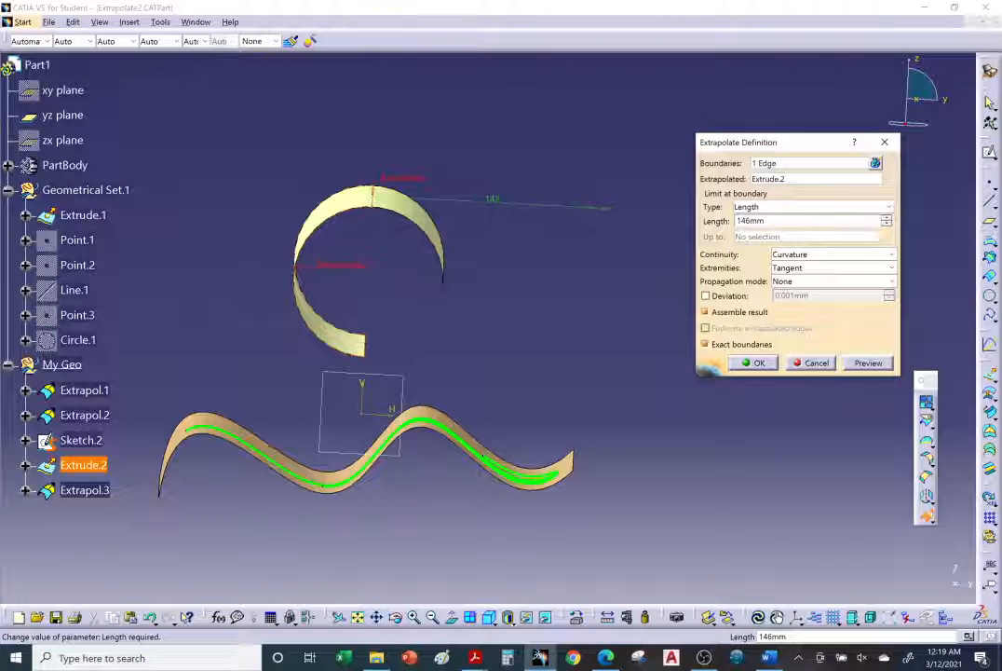
pyautogui.moveTo(501, 358); pyautogui.dragTo(307, 276, button='middle')
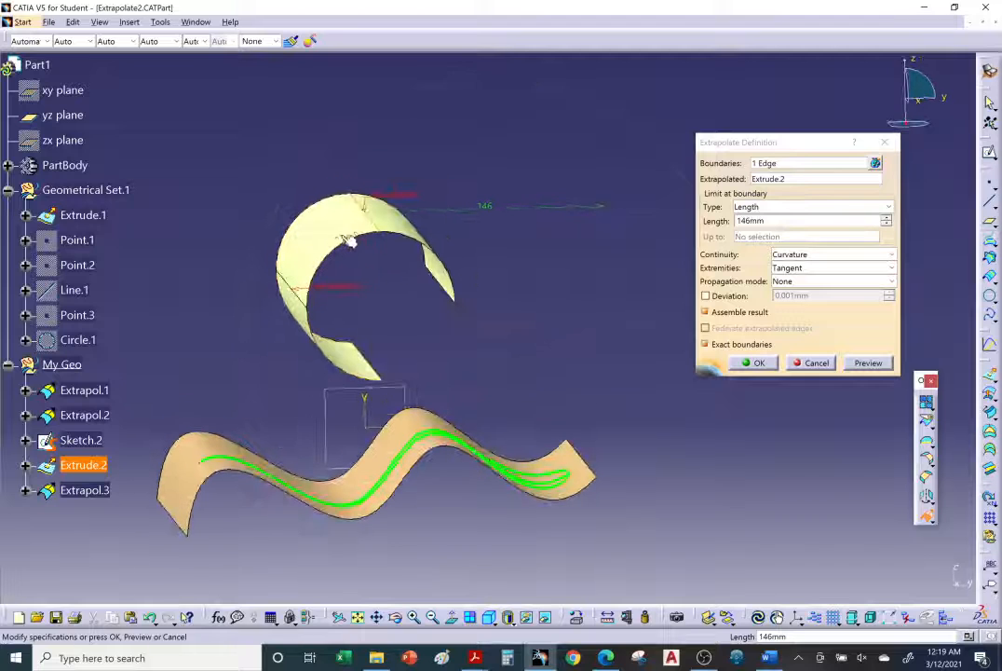
pyautogui.moveTo(459, 290)
pyautogui.mouseDown(button='middle')
pyautogui.moveTo(469, 311)
pyautogui.moveTo(474, 303)
pyautogui.mouseUp(button='middle')
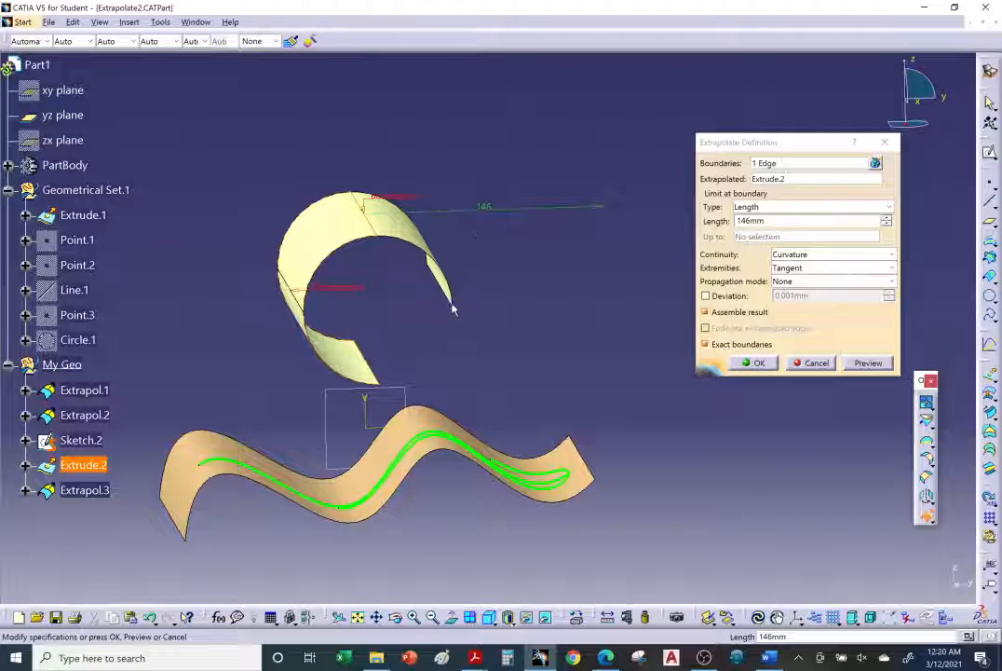
pyautogui.moveTo(457, 314)
pyautogui.mouseDown(button='middle')
pyautogui.moveTo(431, 281)
pyautogui.moveTo(418, 281)
pyautogui.moveTo(424, 302)
pyautogui.moveTo(424, 289)
pyautogui.mouseUp(button='middle')
# Change the Extrude.2 extrapolation to Tangent continuity and shorten its length to 72 mm
pyautogui.click(795, 254)
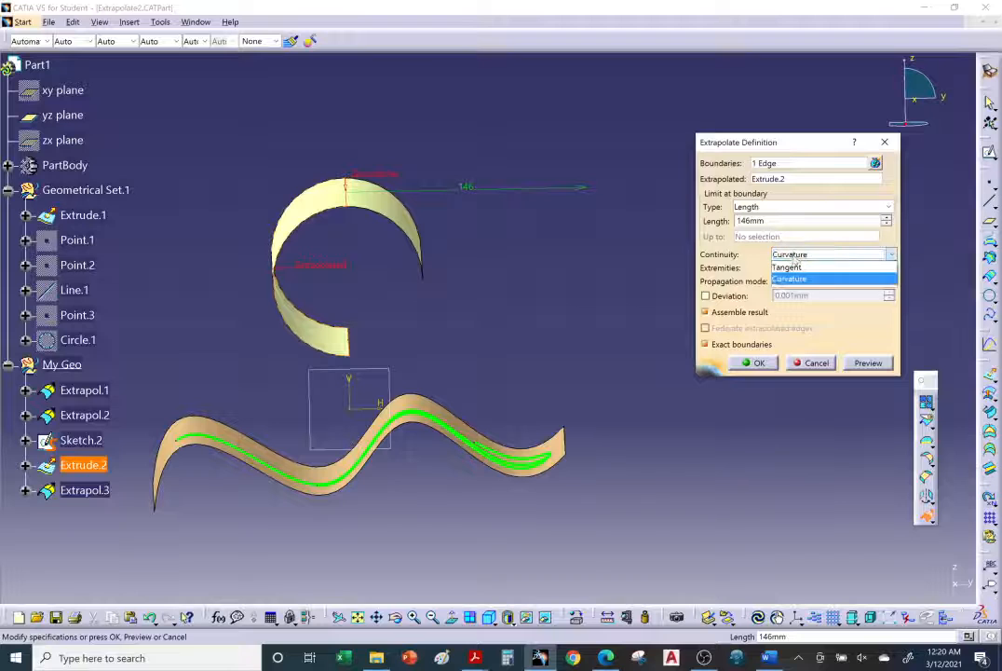
pyautogui.click(794, 267)
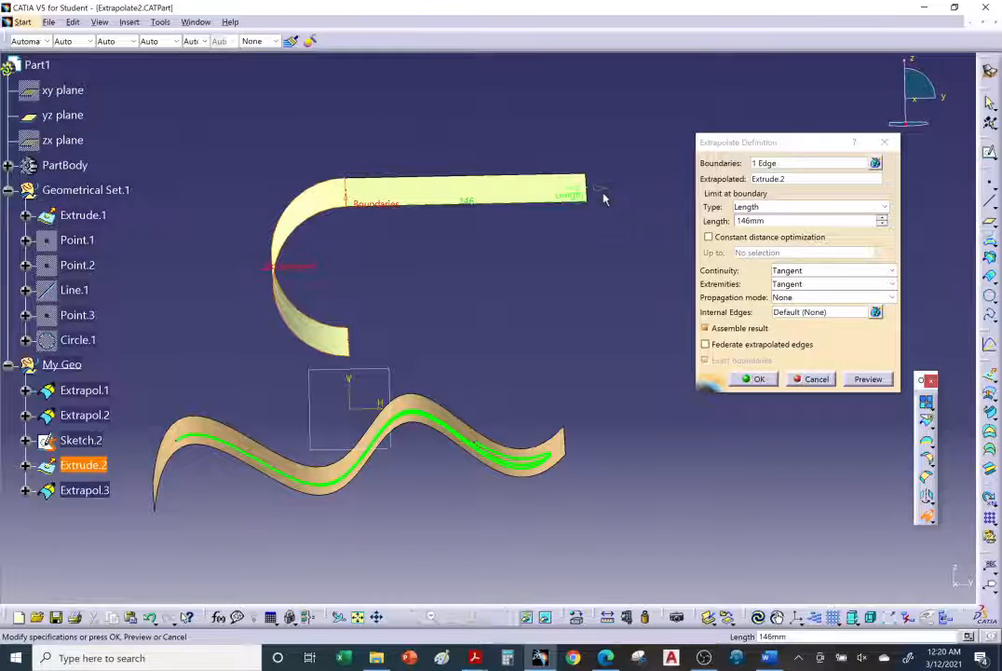
pyautogui.moveTo(597, 194); pyautogui.dragTo(475, 190)
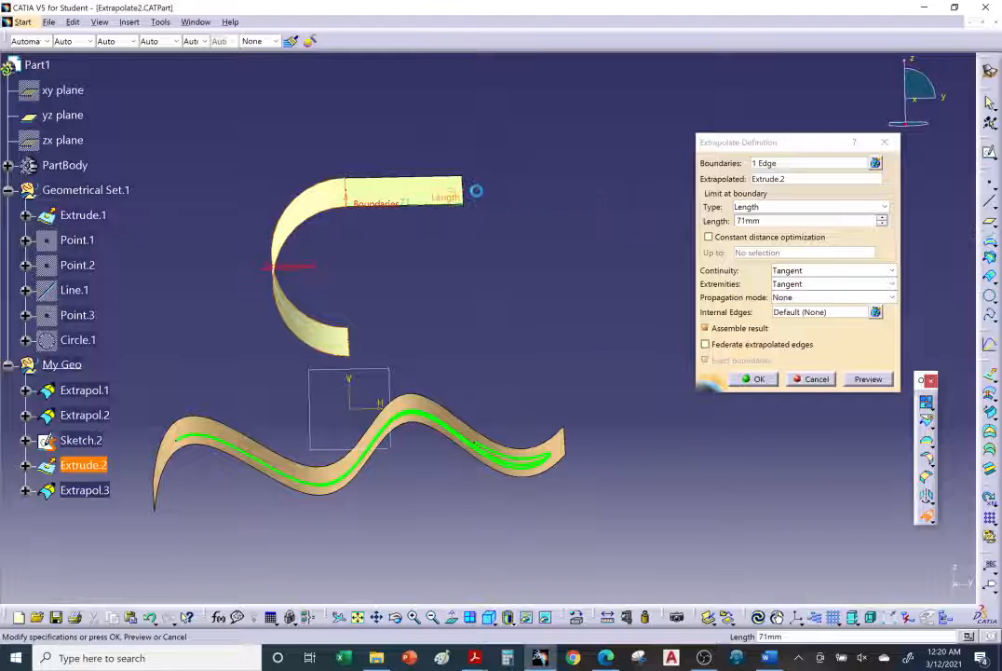
# Set the Extrude.2 extrapolation to Curvature continuity with a length of 90 mm and create the surface
pyautogui.click(799, 272)
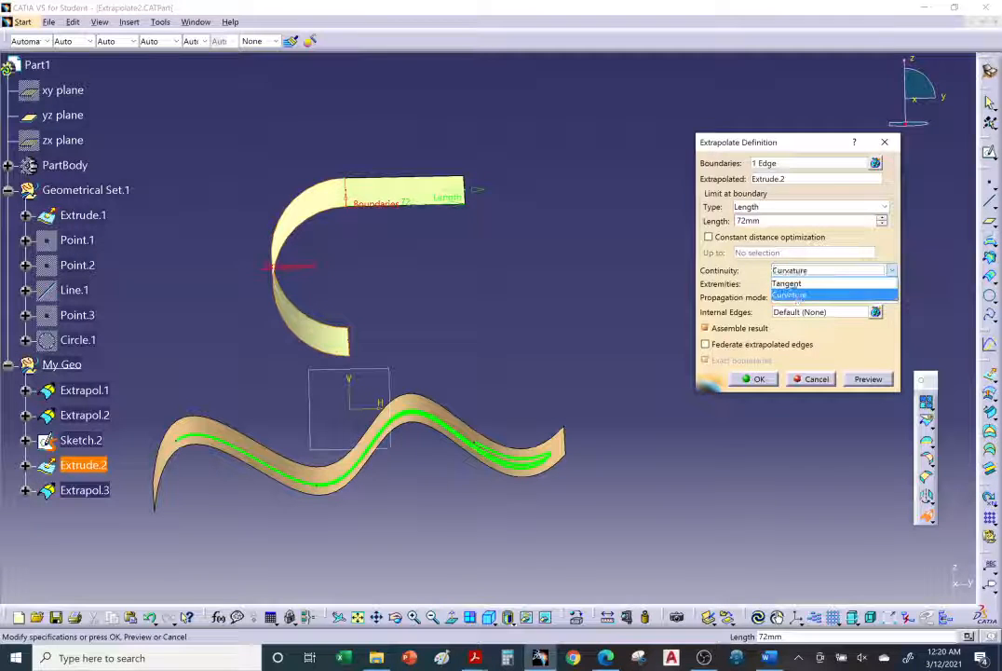
pyautogui.click(792, 293)
pyautogui.moveTo(392, 347); pyautogui.dragTo(411, 298, button='middle')
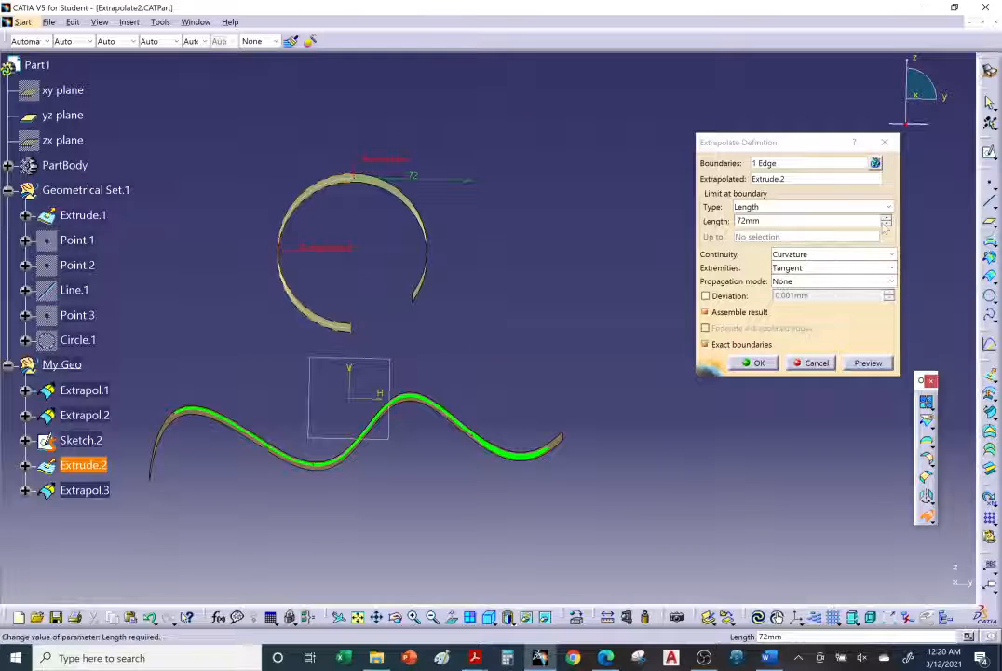
pyautogui.click(887, 223)
pyautogui.click(887, 218)
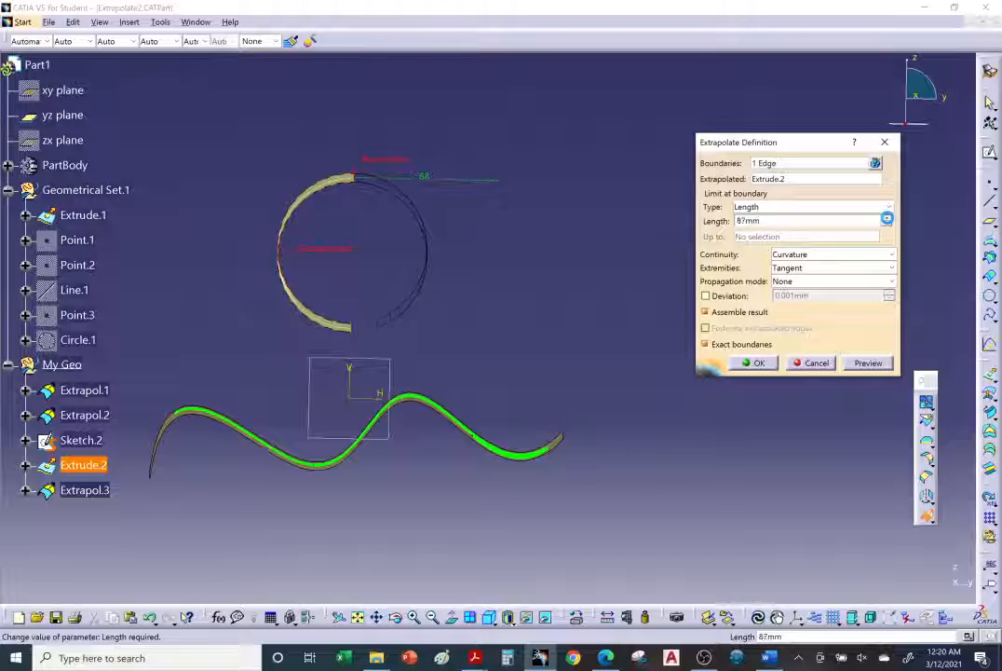
pyautogui.click(886, 218)
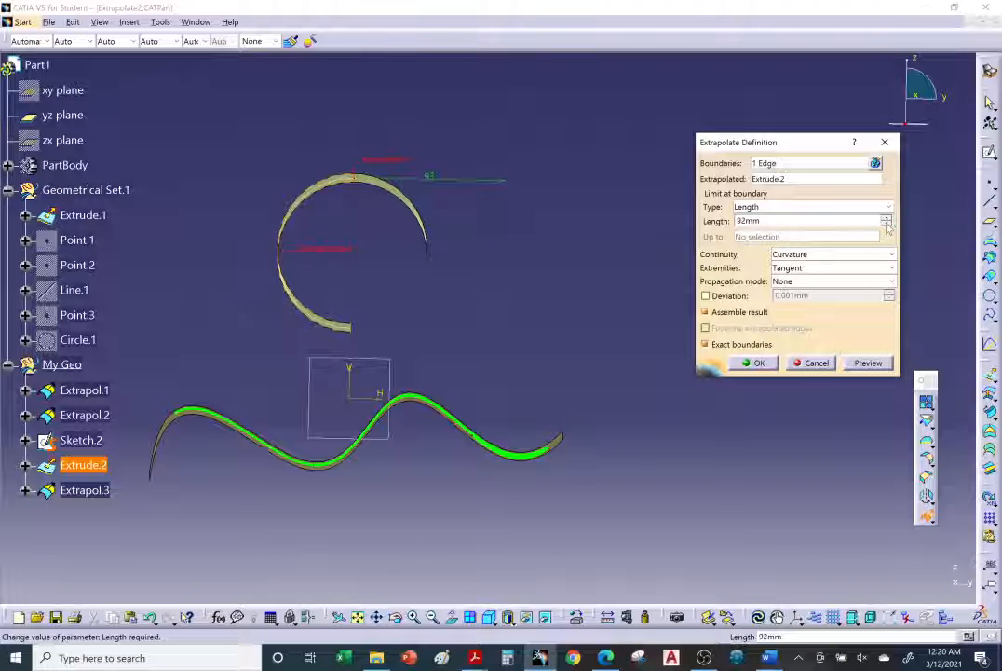
pyautogui.click(887, 224)
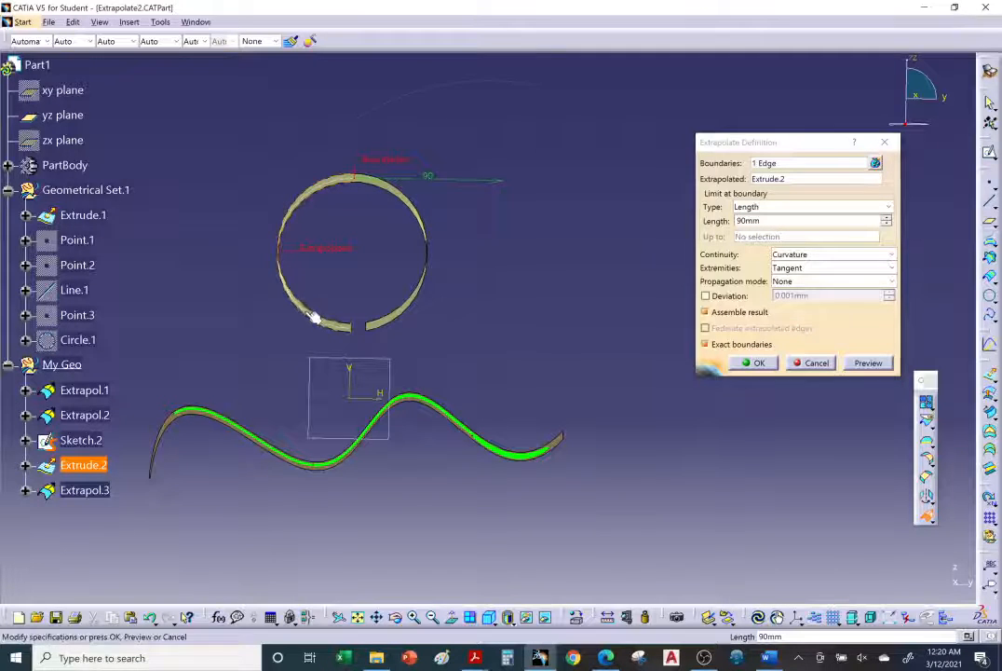
pyautogui.moveTo(314, 317)
pyautogui.mouseDown(button='middle')
pyautogui.moveTo(297, 362)
pyautogui.moveTo(458, 353)
pyautogui.moveTo(442, 388)
pyautogui.moveTo(421, 317)
pyautogui.mouseUp(button='middle')
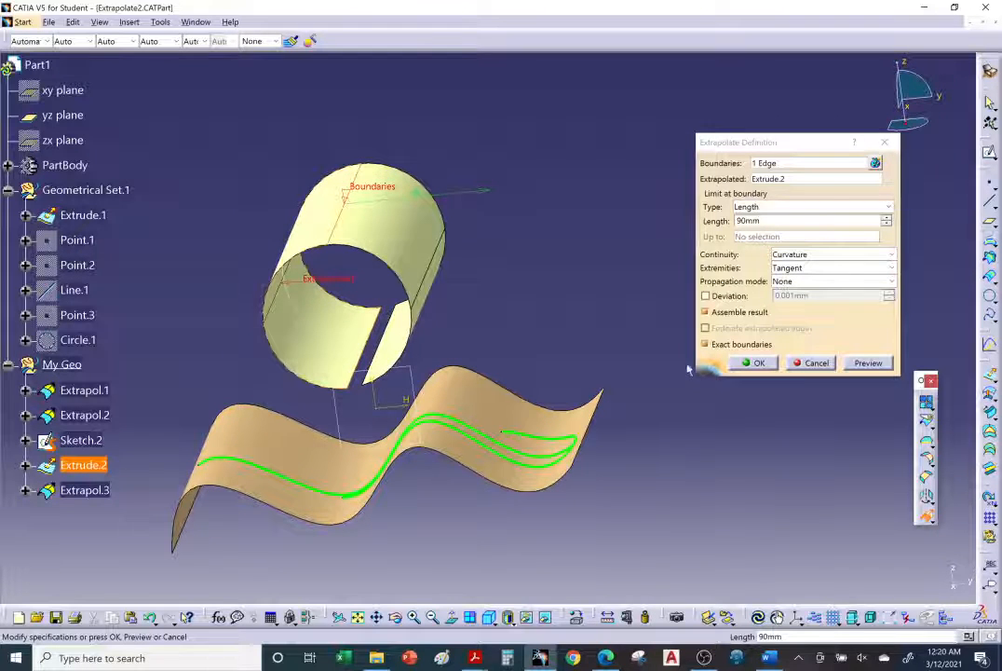
pyautogui.click(755, 362)
# Hide the extrapolated cylindrical surface above the wavy surface
pyautogui.moveTo(316, 329); pyautogui.dragTo(351, 324, button='middle')
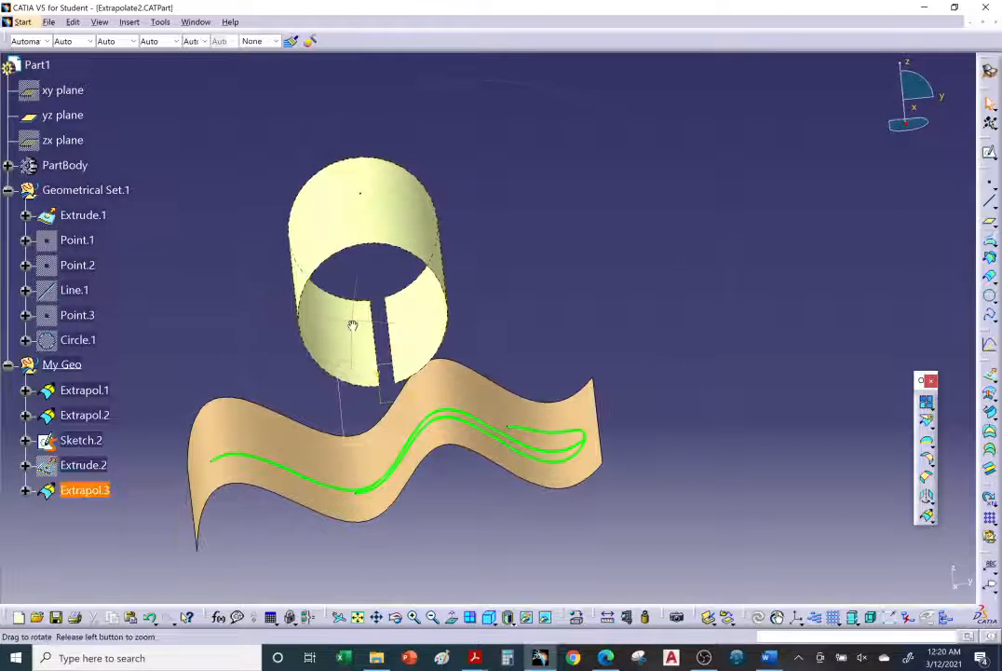
pyautogui.rightClick(413, 216)
pyautogui.click(424, 260)
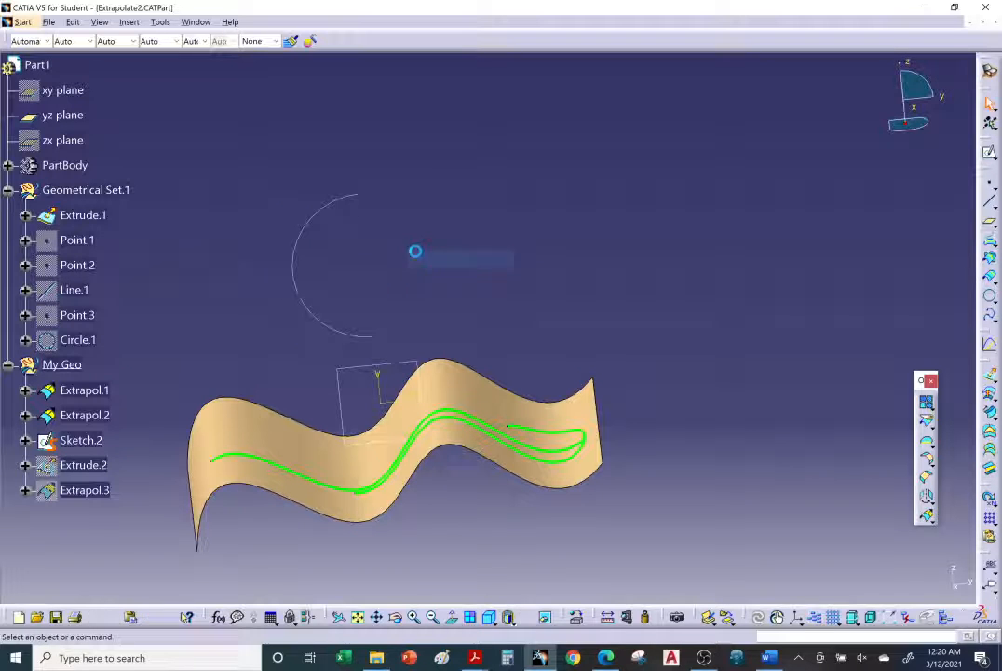
# Set the line thickness of the arc in Sketch.2 to 7: 2.3 mm
pyautogui.rightClick(341, 202)
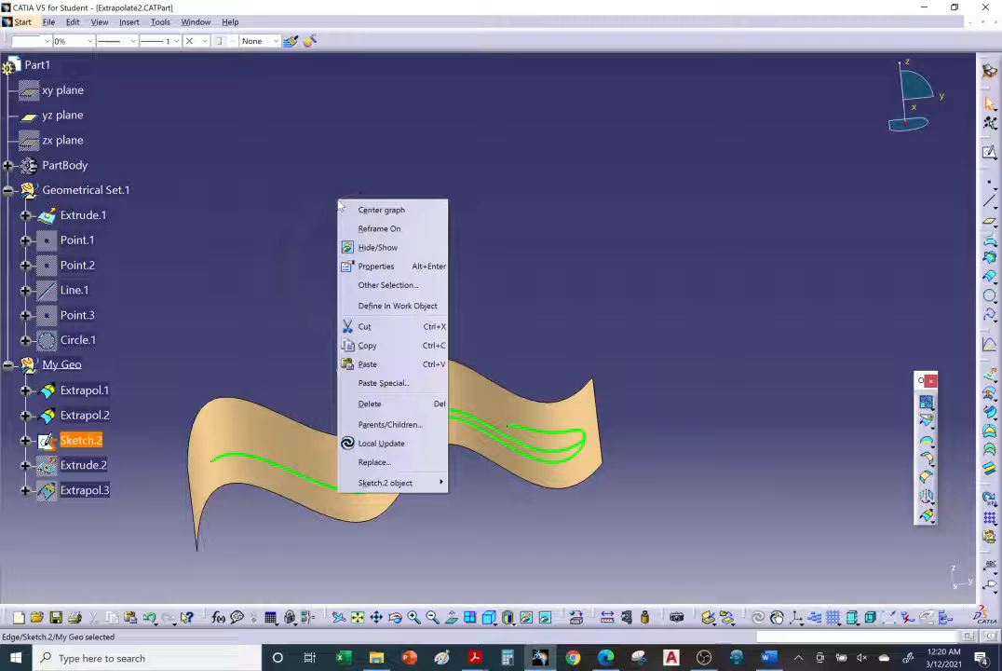
pyautogui.click(372, 247)
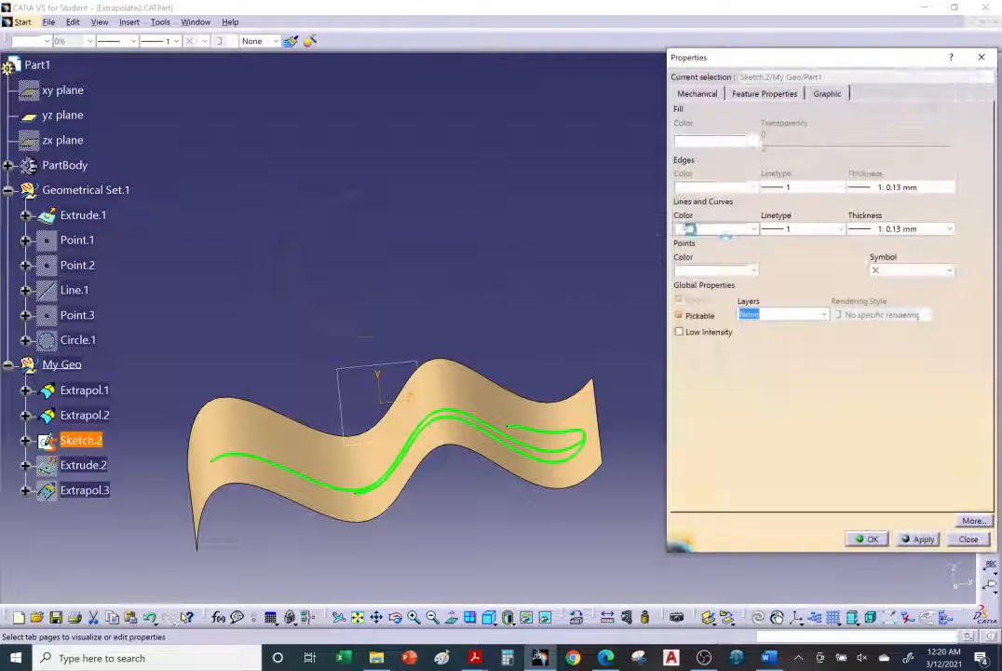
pyautogui.click(907, 228)
pyautogui.click(899, 307)
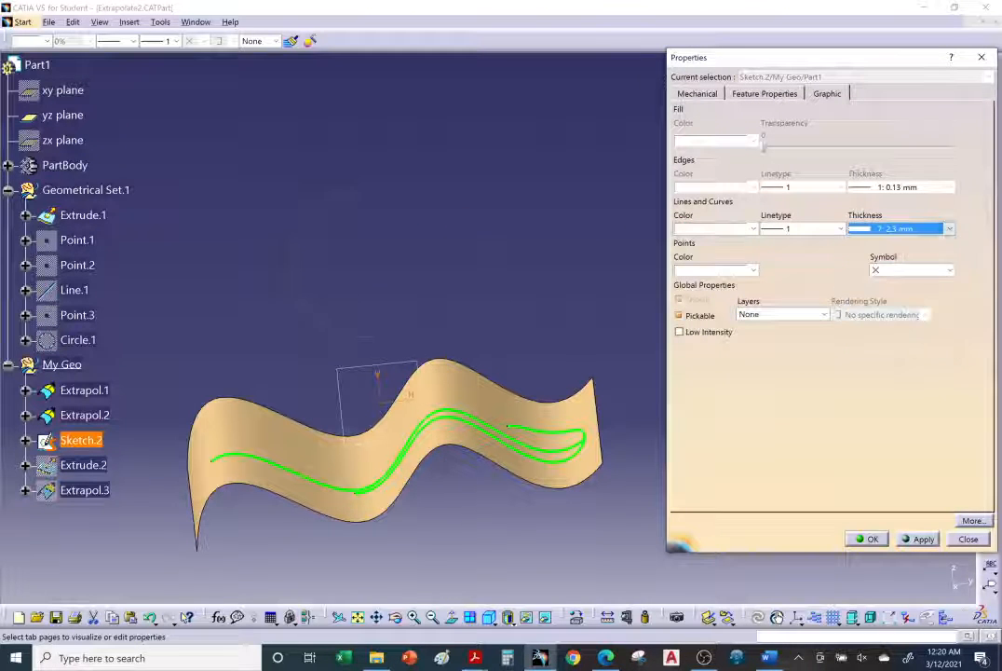
pyautogui.click(868, 538)
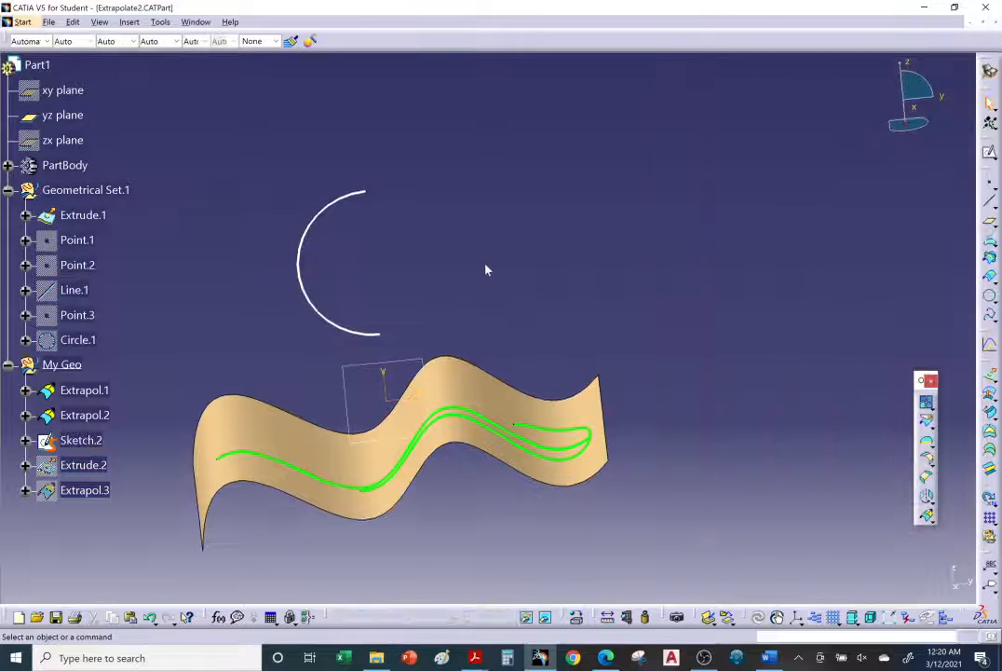
pyautogui.moveTo(485, 270); pyautogui.dragTo(525, 275, button='middle')
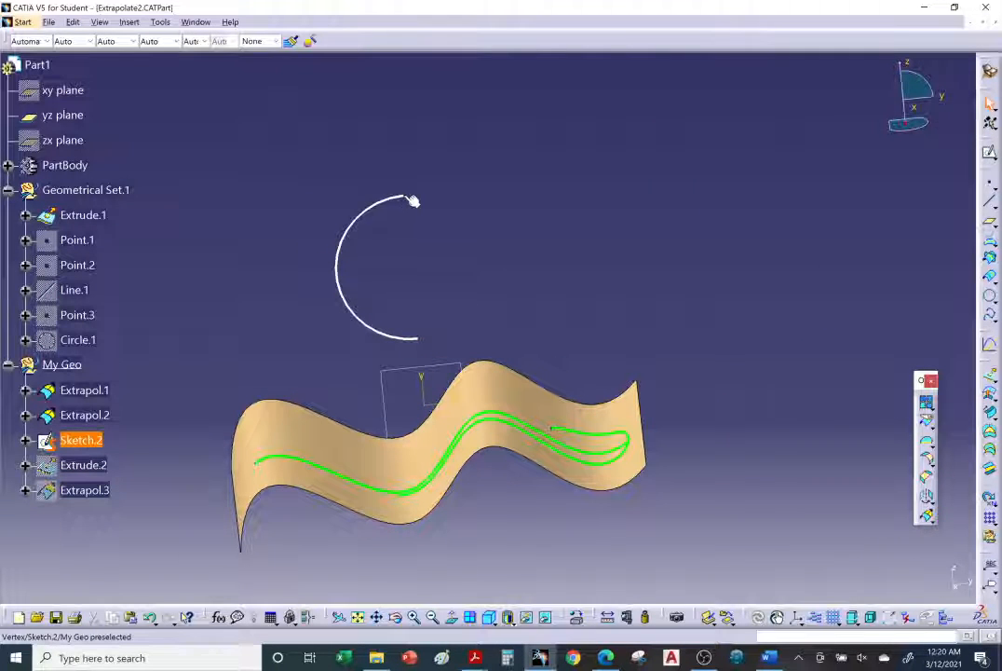
# Start a 90 mm extrapolation of the Sketch.2 arc from its upper endpoint with Tangent continuity
pyautogui.click(926, 515)
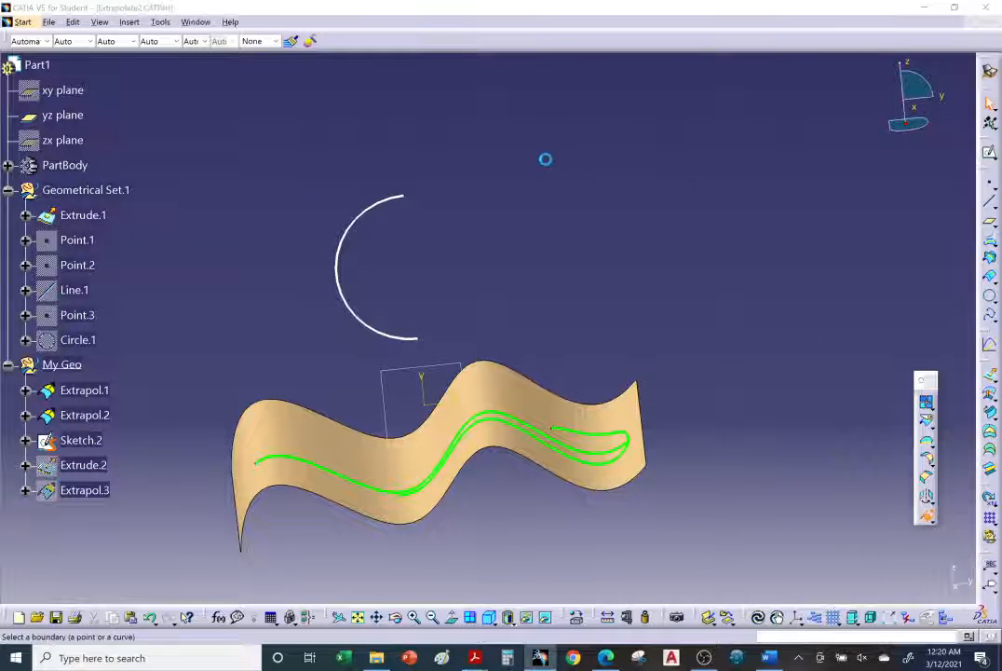
pyautogui.click(411, 198)
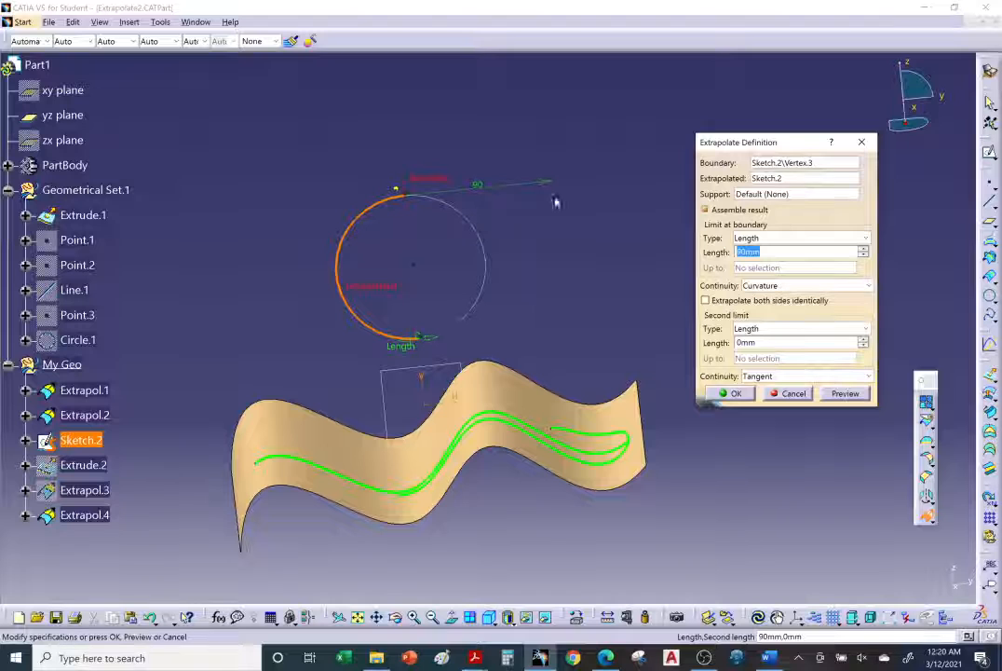
pyautogui.click(779, 286)
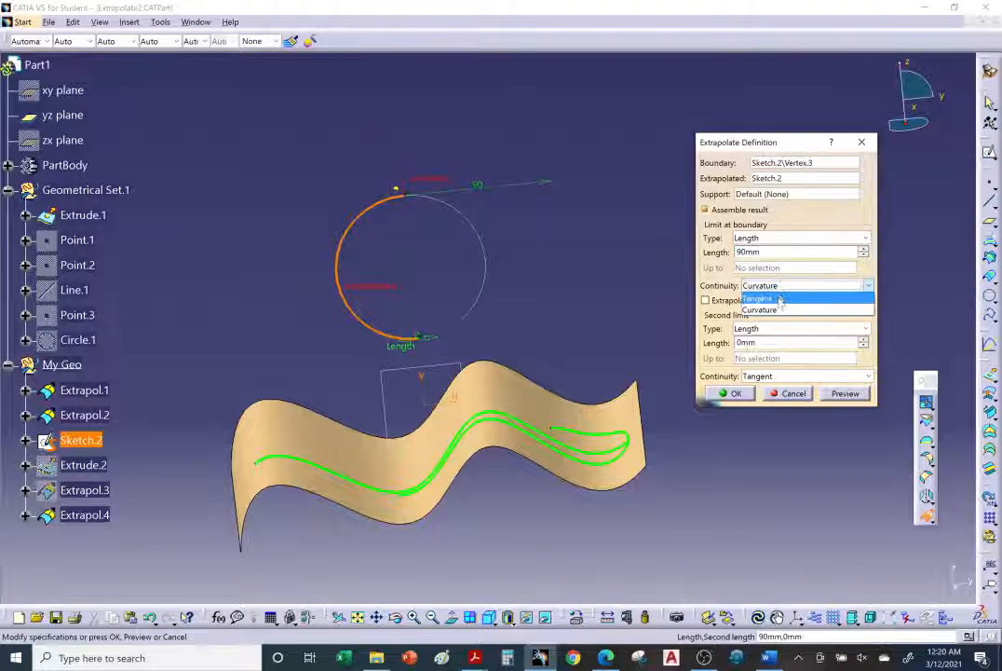
pyautogui.click(779, 298)
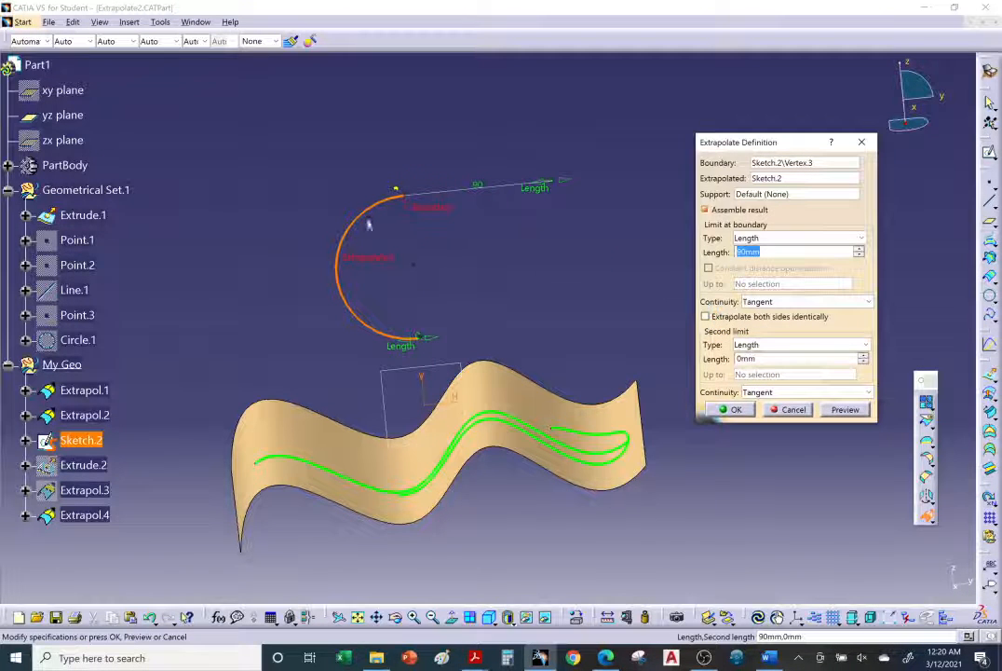
pyautogui.moveTo(526, 283); pyautogui.dragTo(525, 329, button='middle')
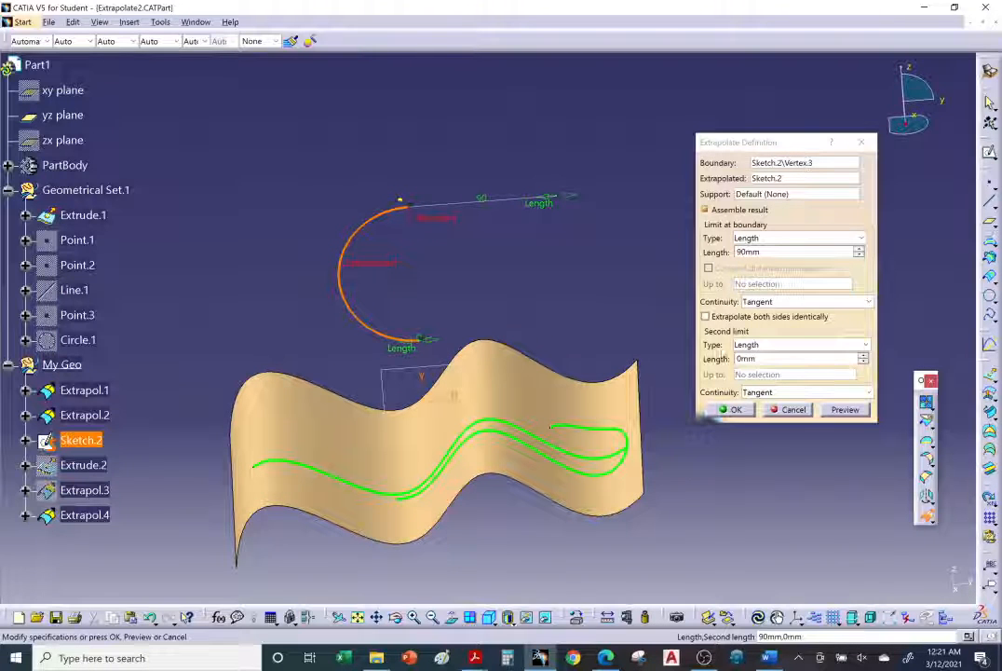
# Change the arc extrapolation's continuity to Curvature, create the curve and inspect it in the model
pyautogui.click(794, 301)
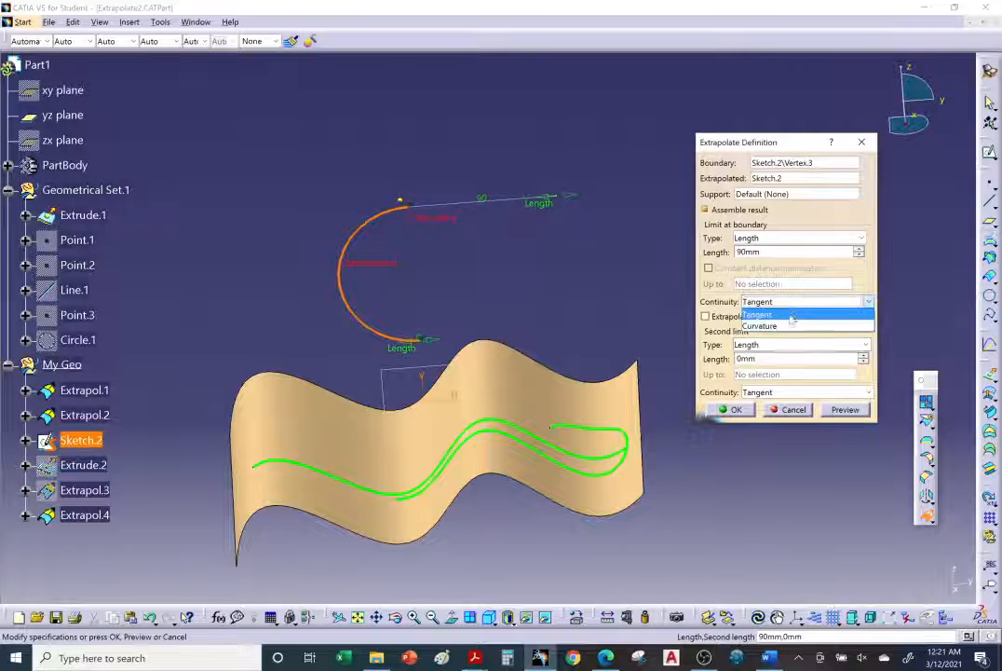
pyautogui.click(774, 324)
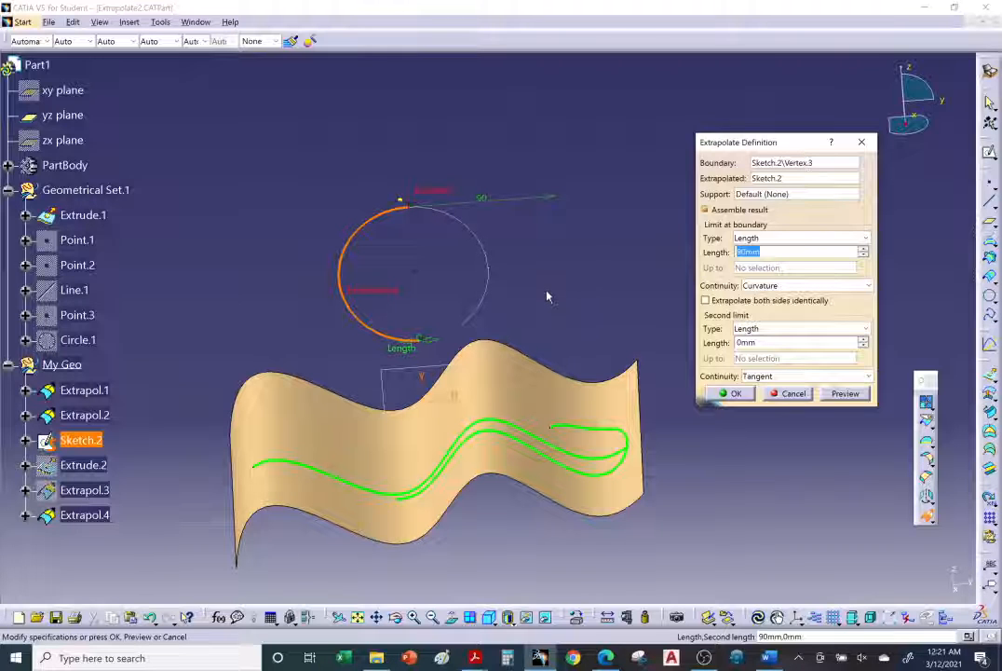
pyautogui.click(729, 394)
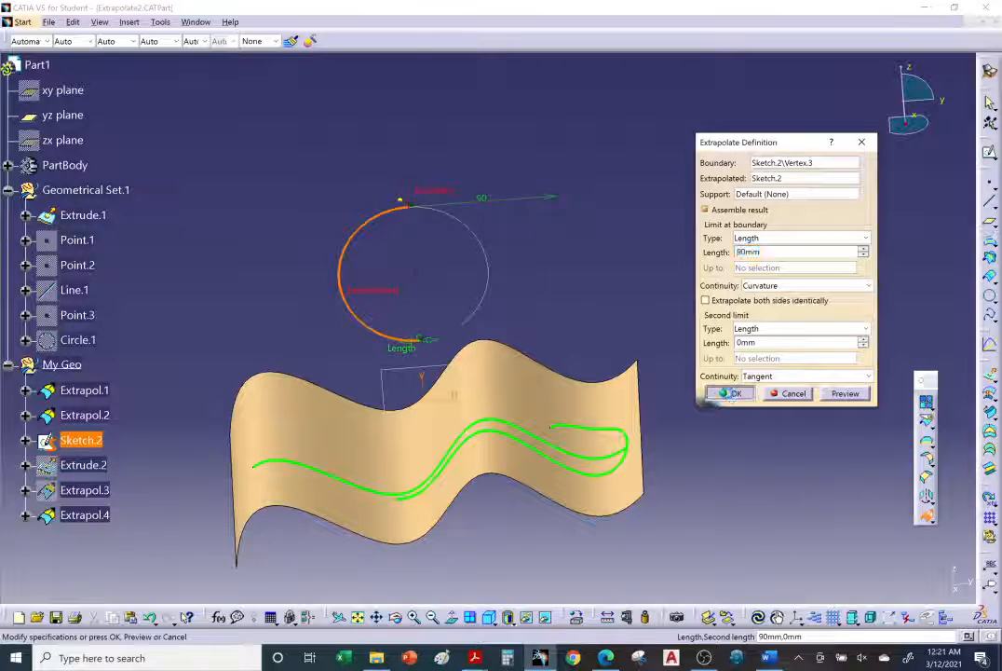
pyautogui.moveTo(536, 307); pyautogui.dragTo(615, 239, button='middle')
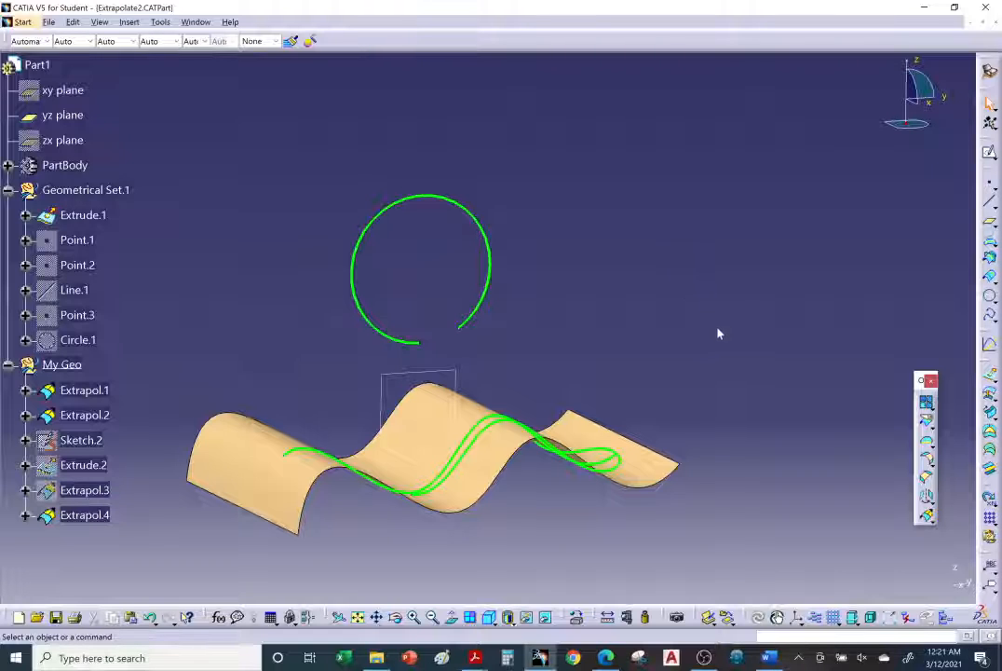
pyautogui.moveTo(533, 329)
pyautogui.mouseDown(button='middle')
pyautogui.moveTo(470, 374)
pyautogui.moveTo(469, 357)
pyautogui.moveTo(515, 432)
pyautogui.mouseUp(button='middle')
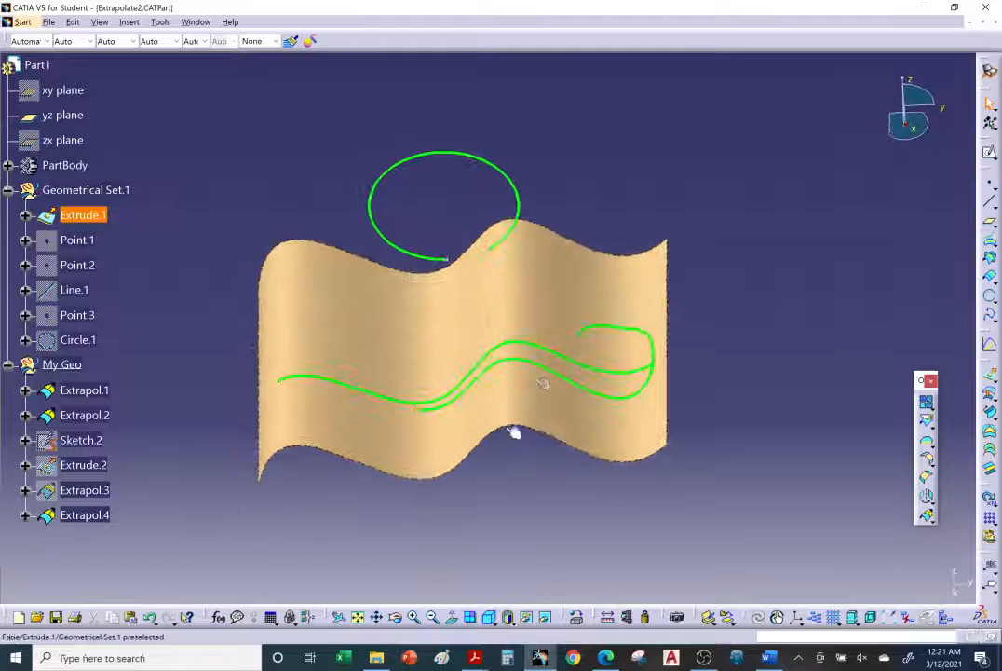
# Switch to the Edge browser and go back to the beginning of the Extrapolating Curves help page
pyautogui.click(604, 658)
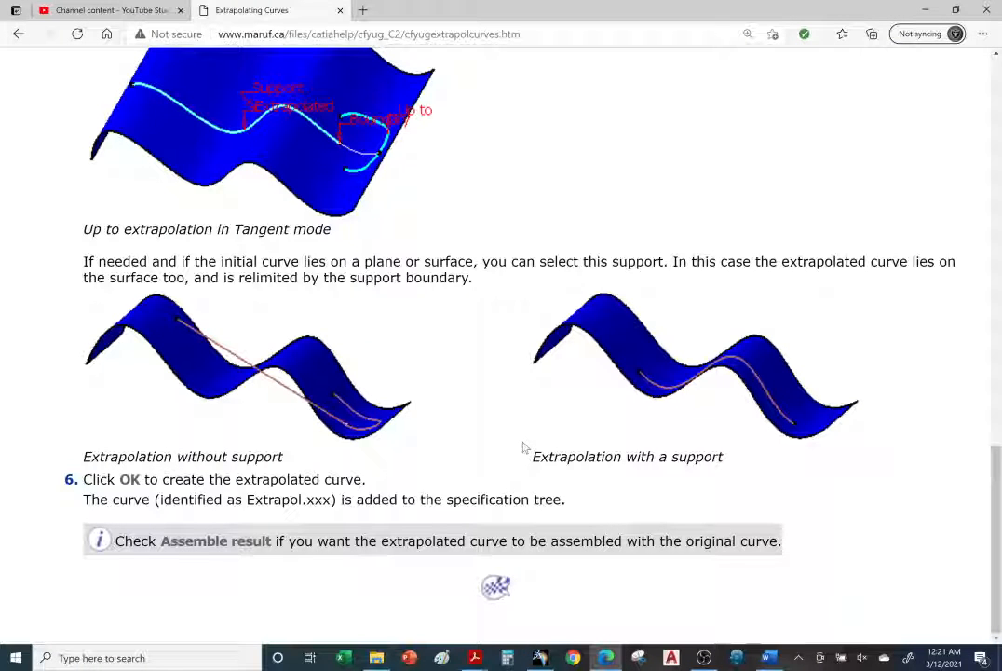
pyautogui.scroll(4, 525, 449)
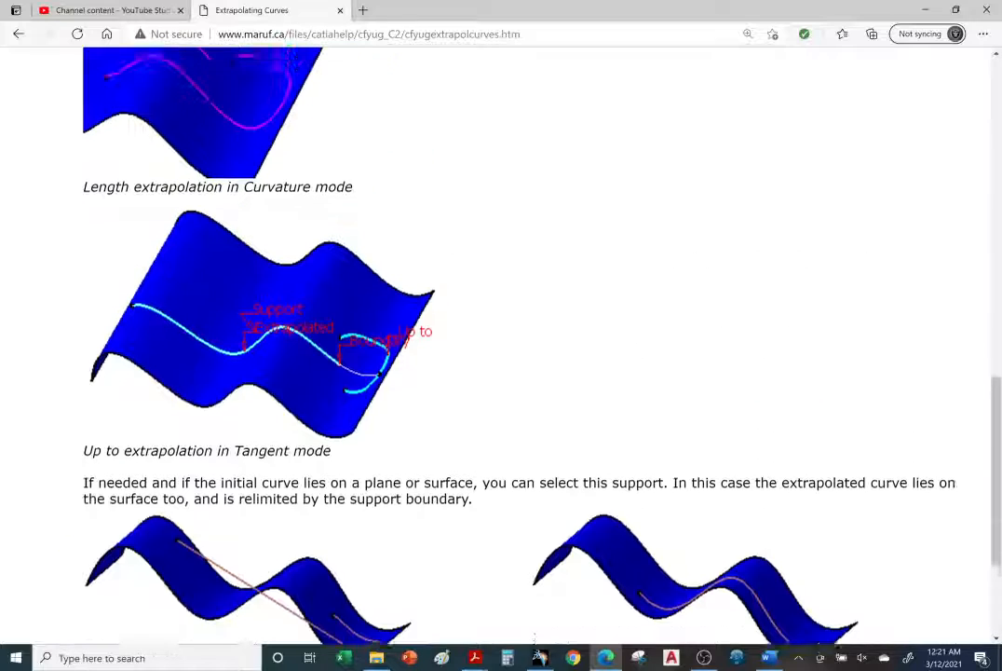
pyautogui.scroll(9, 527, 449)
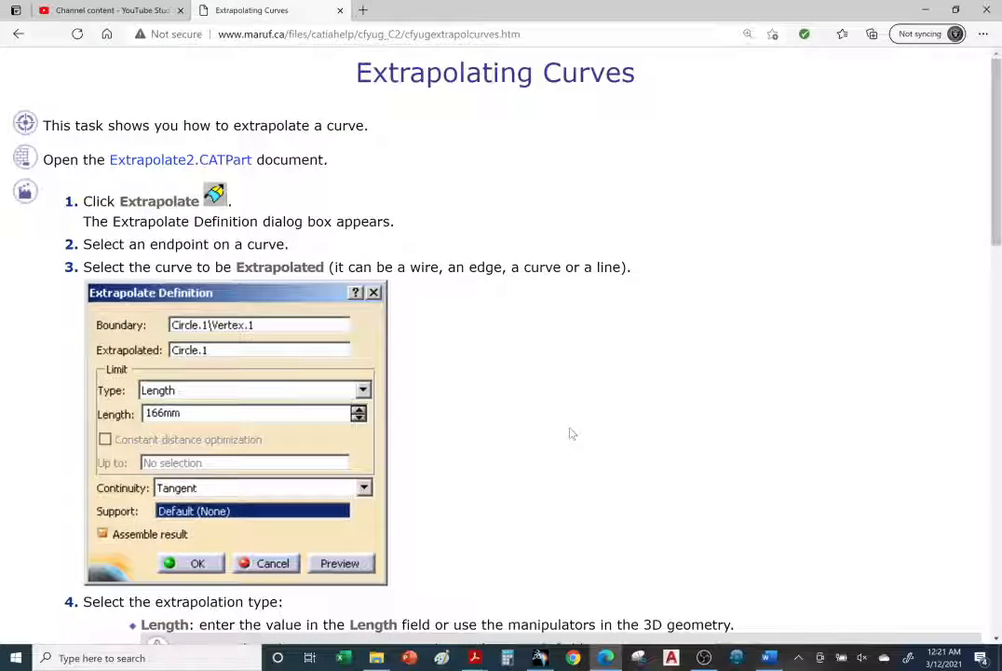